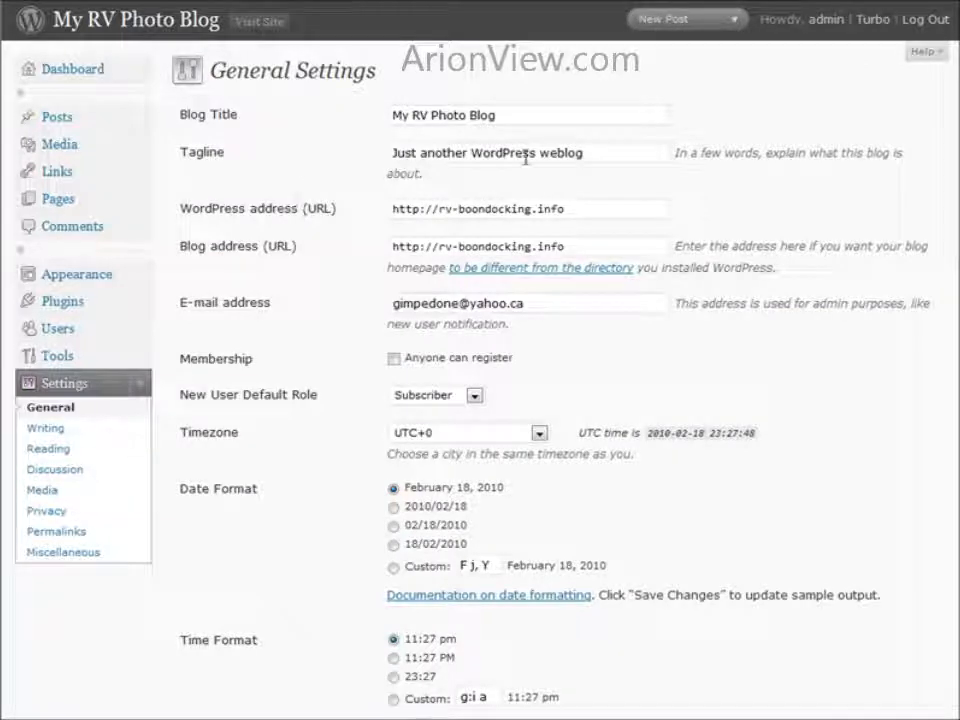
Step: Set the blog tagline to "Pictures Of My Camping Adventures" and allow anyone to register
{"action": "left_click_drag", "start_coordinate": [591, 153], "coordinate": [303, 165]}
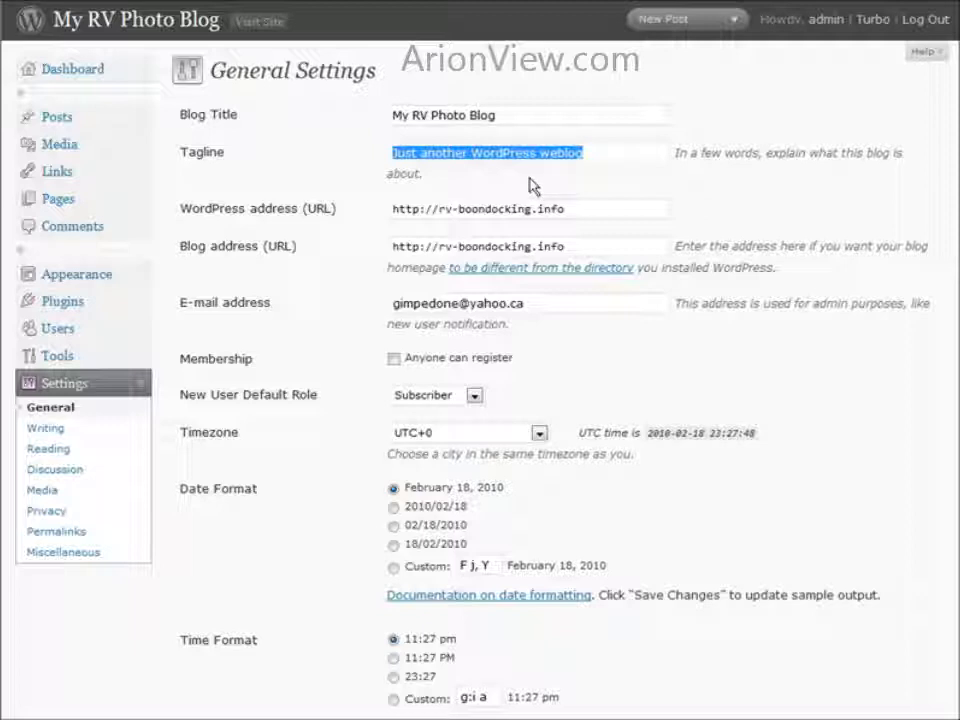
{"action": "type", "text": "Pictures Of My Camping Adventures"}
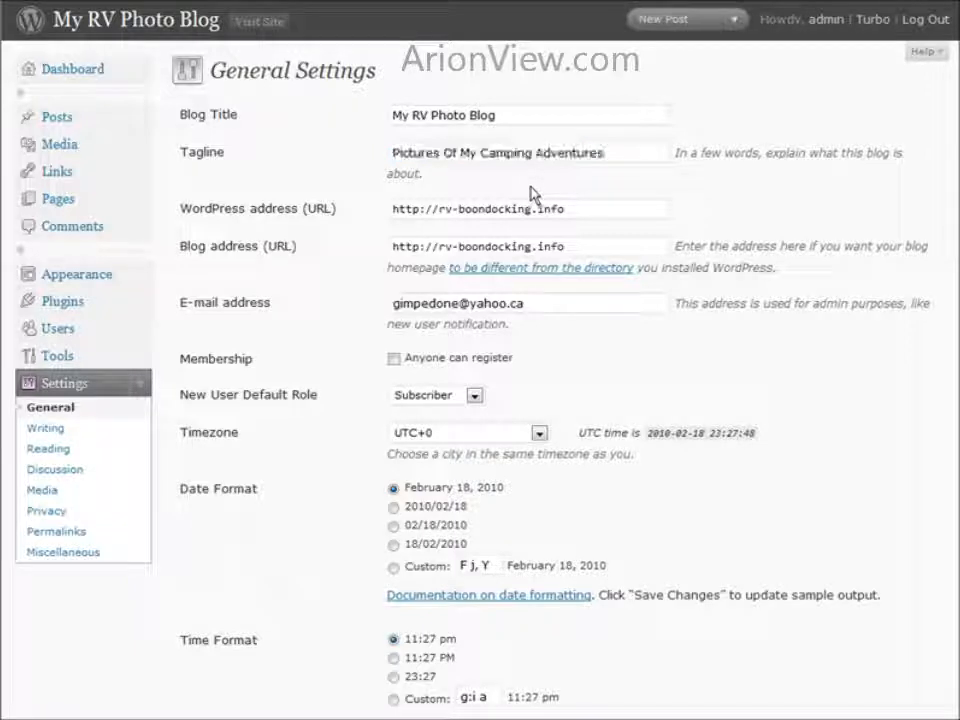
{"action": "left_click", "coordinate": [396, 360]}
Step: Set the timezone to UTC-7 and save the general settings
{"action": "scroll", "coordinate": [510, 407], "scroll_direction": "down", "scroll_amount": 3}
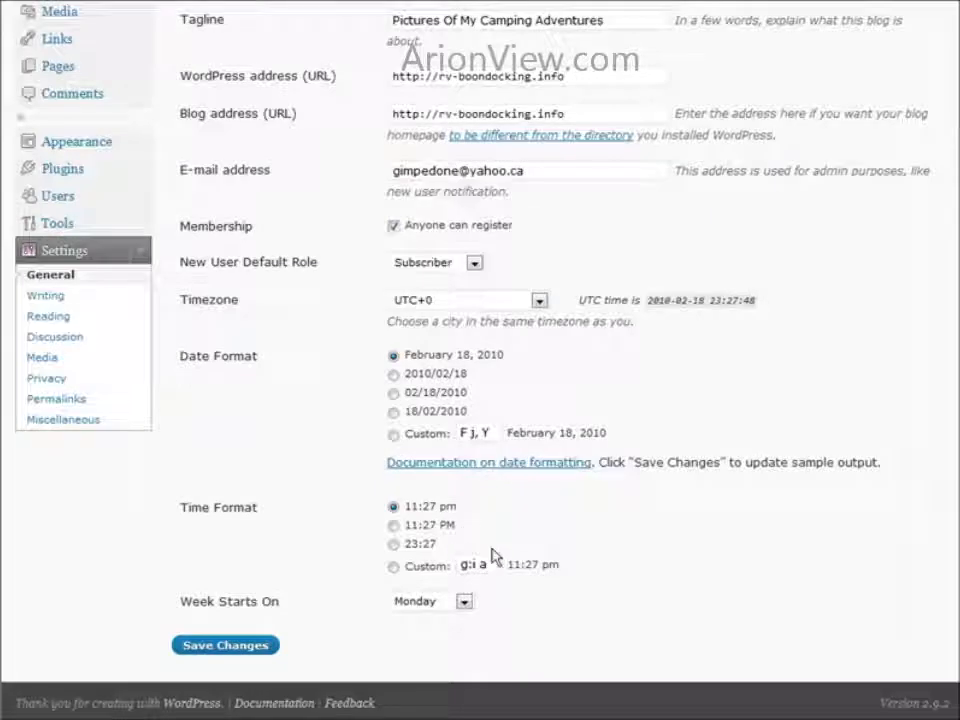
{"action": "left_click", "coordinate": [539, 300]}
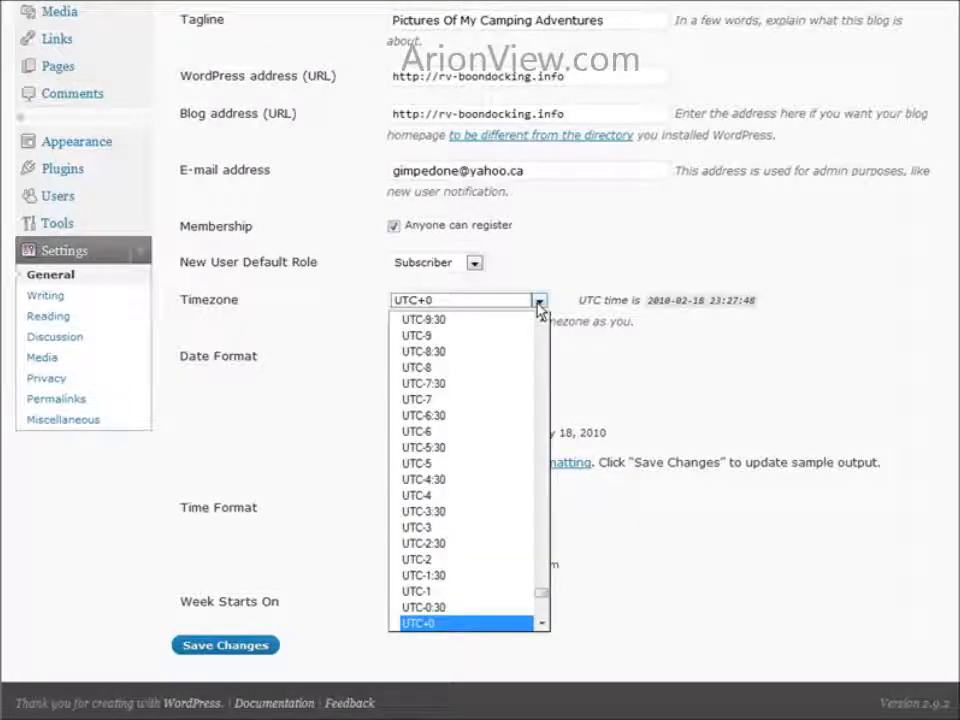
{"action": "left_click", "coordinate": [512, 410]}
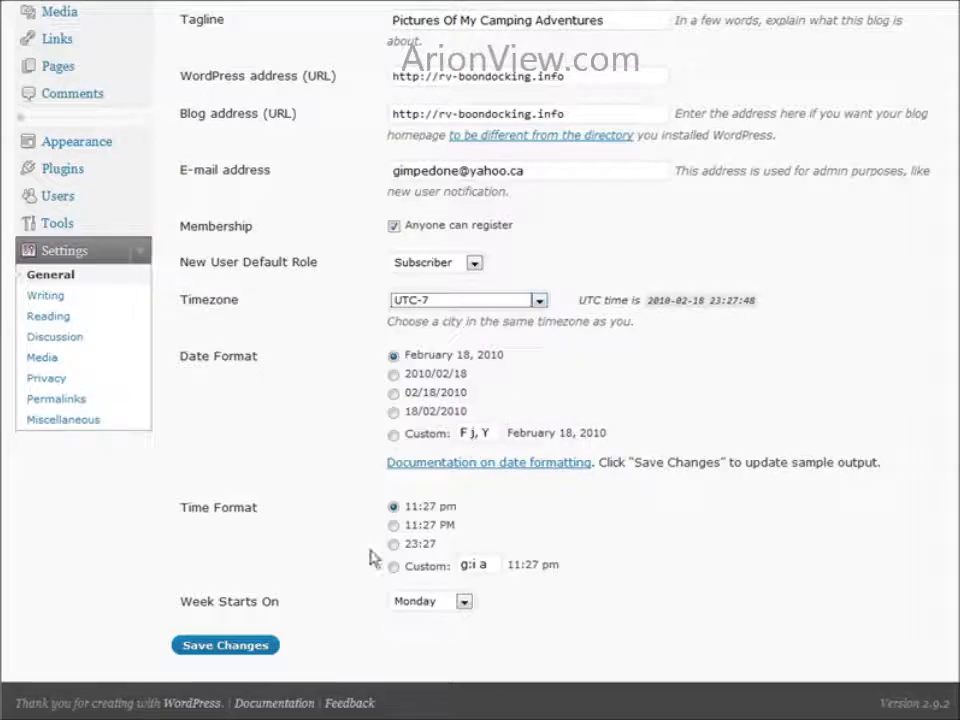
{"action": "left_click", "coordinate": [222, 648]}
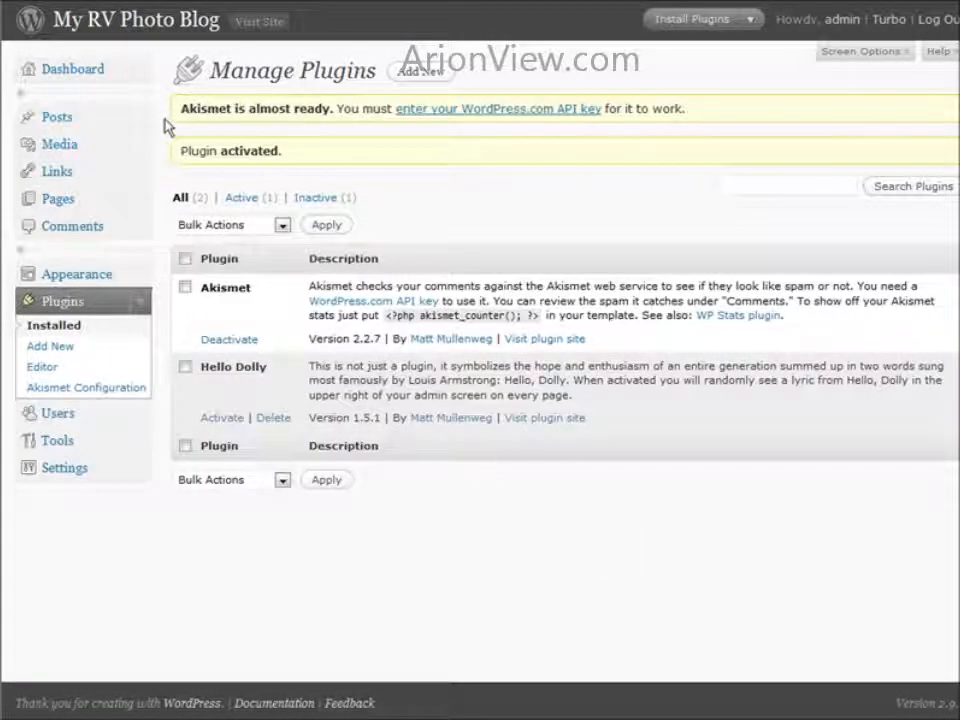
Step: Paste the WordPress.com API key into the Akismet configuration, enable automatic discarding of spam comments on posts older than a month, and save
{"action": "left_click", "coordinate": [585, 112]}
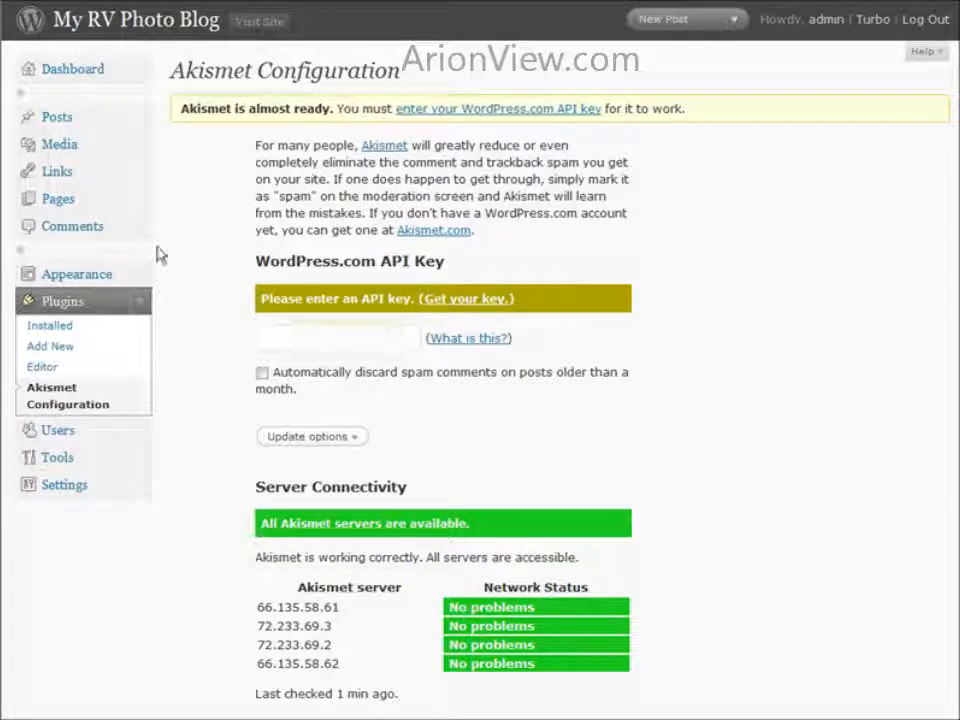
{"action": "right_click", "coordinate": [292, 338]}
{"action": "left_click", "coordinate": [333, 417]}
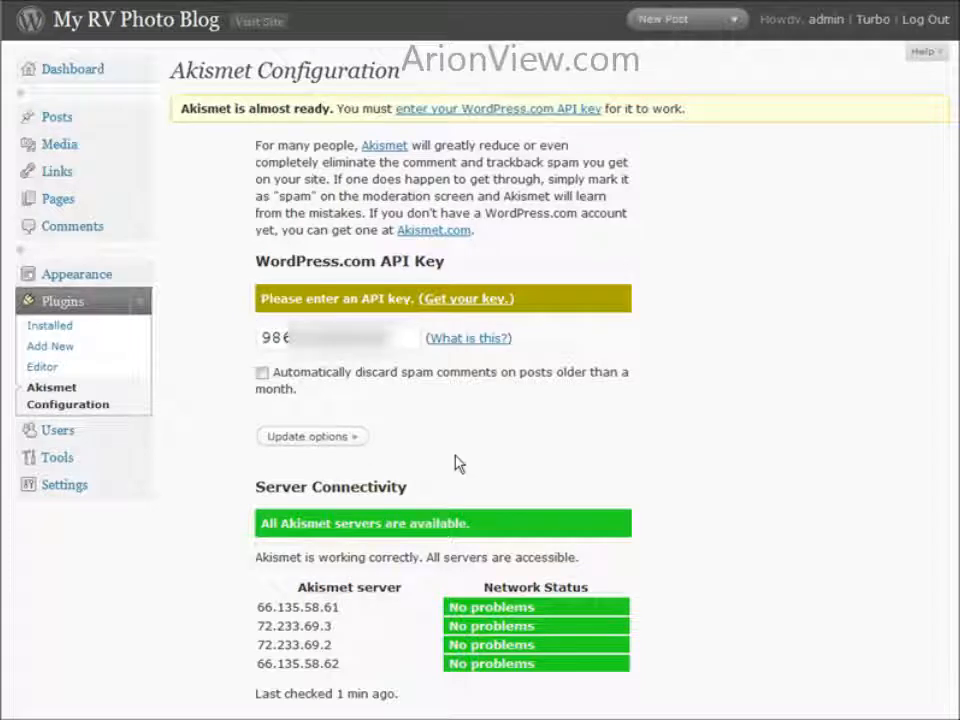
{"action": "left_click", "coordinate": [313, 437]}
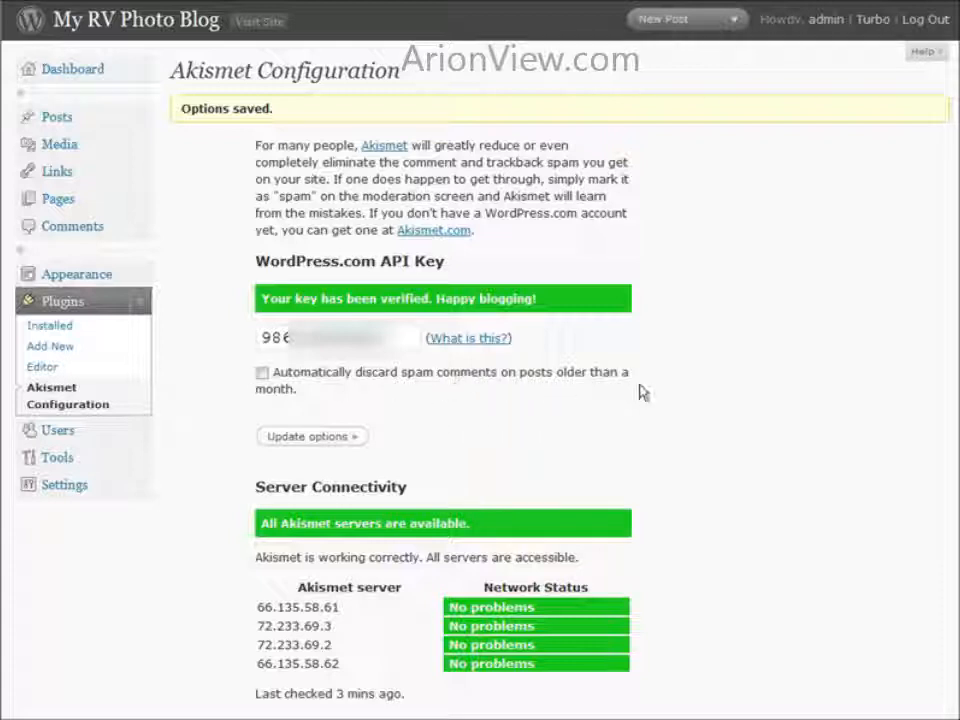
{"action": "left_click", "coordinate": [262, 373]}
{"action": "left_click", "coordinate": [321, 440]}
Step: Install the All in One SEO Pack plugin from the popular plugins, using the FTP connection to the host
{"action": "left_click", "coordinate": [42, 350]}
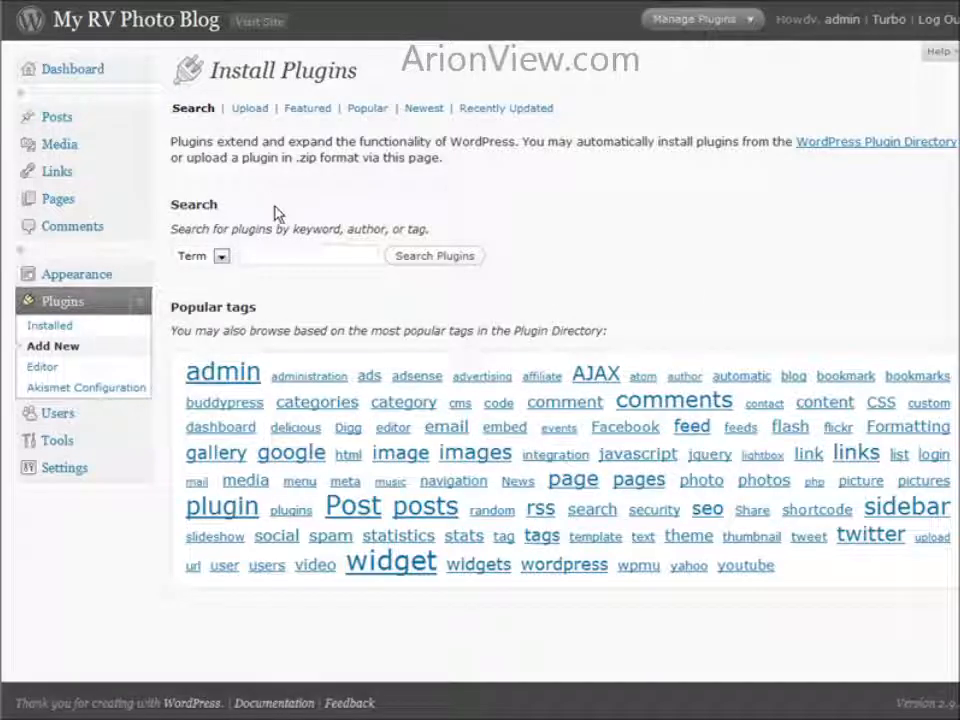
{"action": "left_click", "coordinate": [364, 109]}
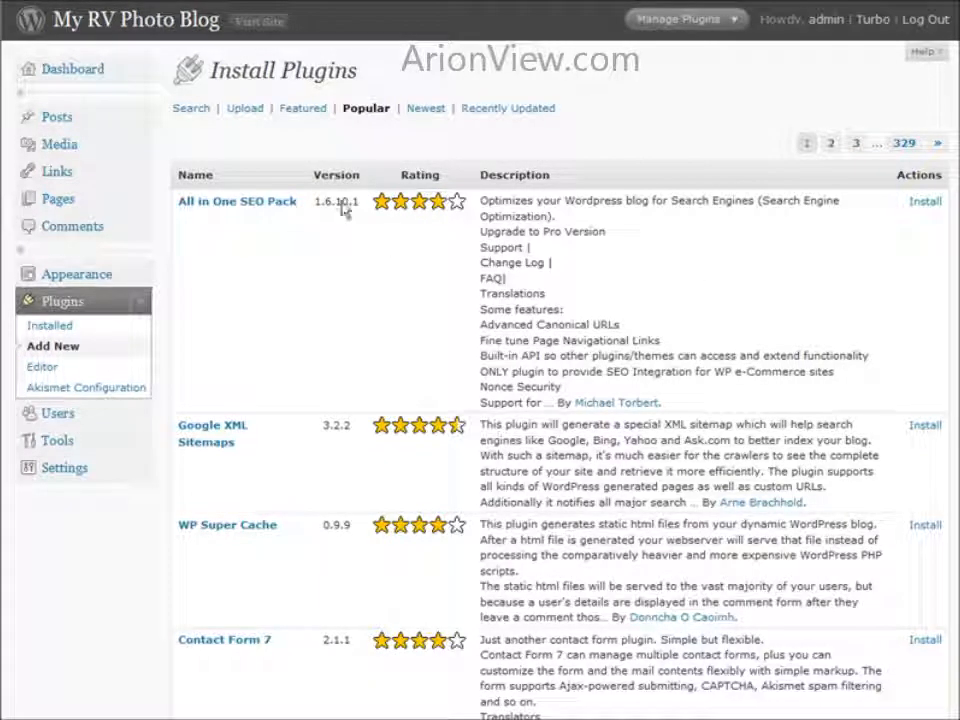
{"action": "left_click", "coordinate": [925, 201]}
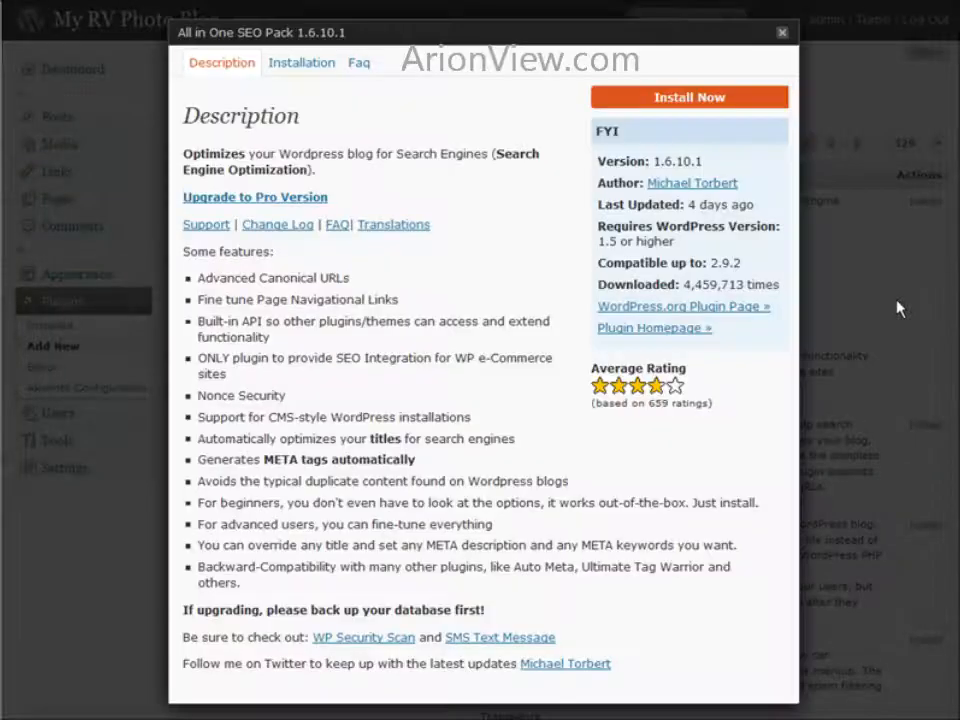
{"action": "left_click", "coordinate": [684, 100]}
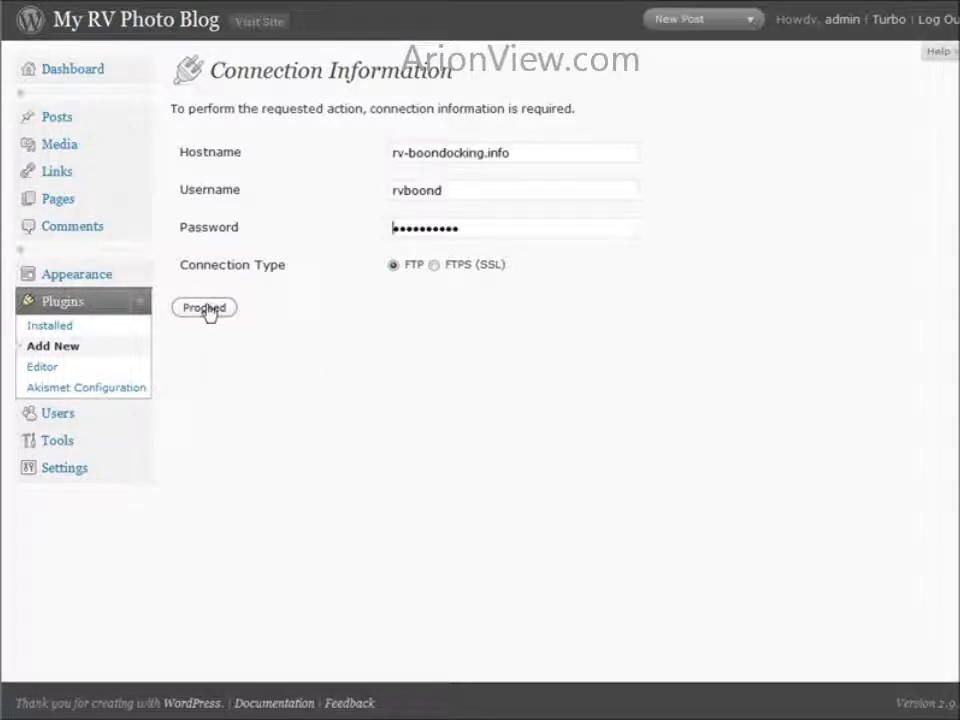
{"action": "left_click", "coordinate": [206, 309]}
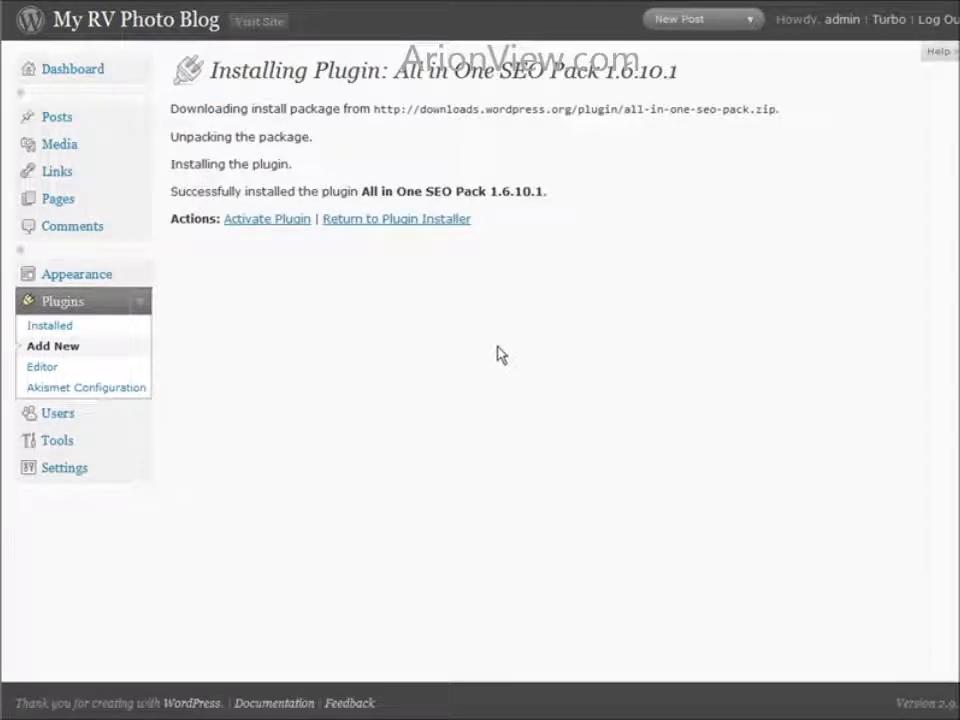
Step: Install the Google XML Sitemaps plugin from the popular plugins over FTP, and activate All in One SEO Pack
{"action": "left_click", "coordinate": [399, 219]}
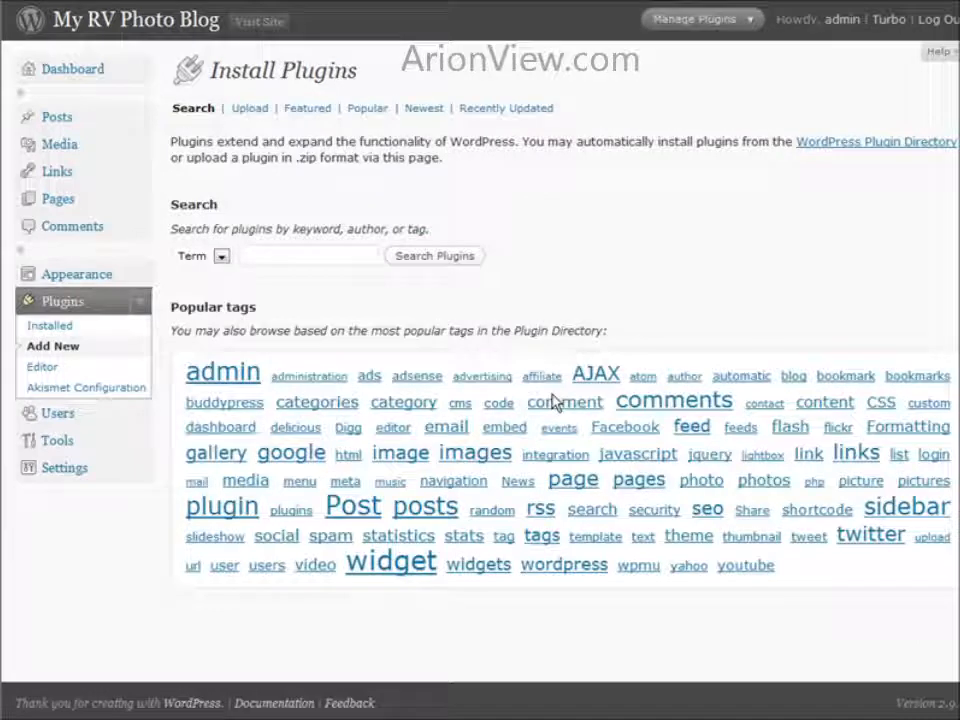
{"action": "left_click", "coordinate": [365, 108]}
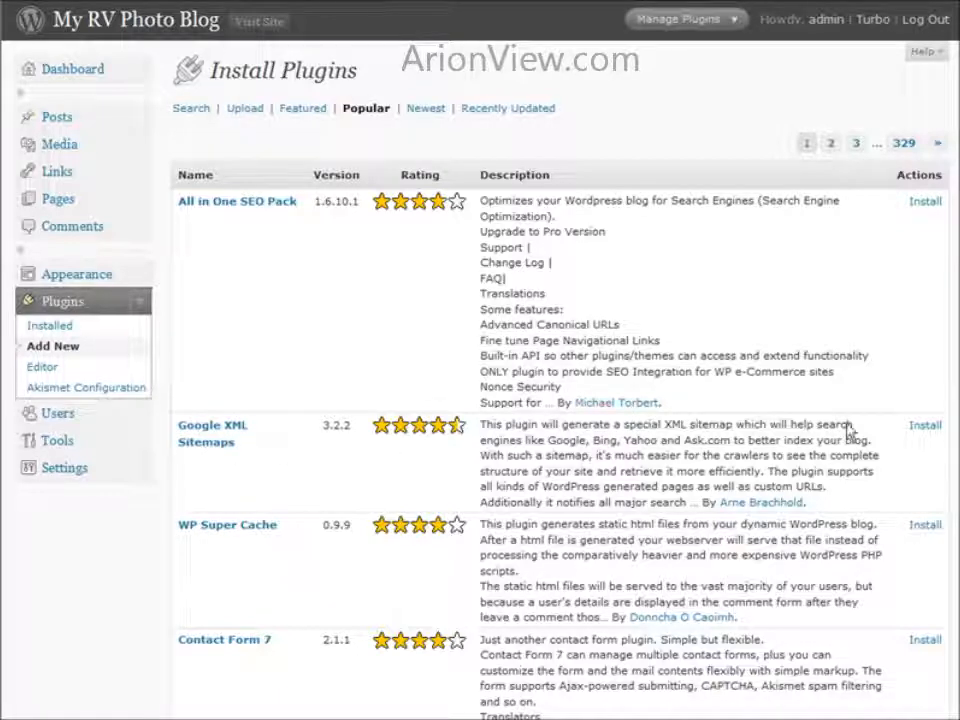
{"action": "left_click", "coordinate": [925, 425]}
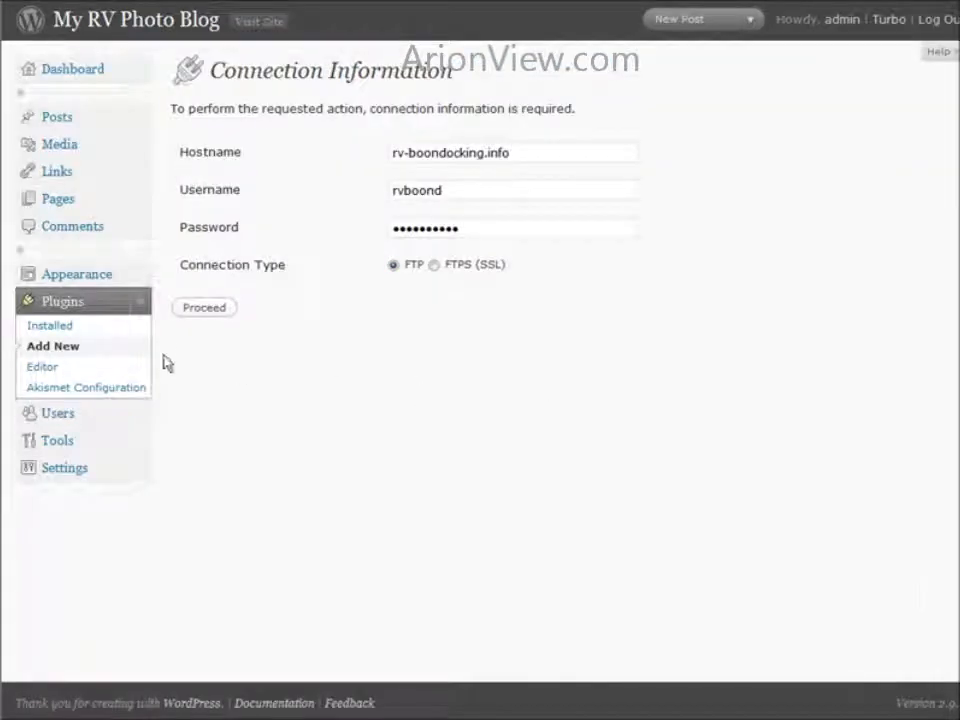
{"action": "left_click", "coordinate": [195, 311]}
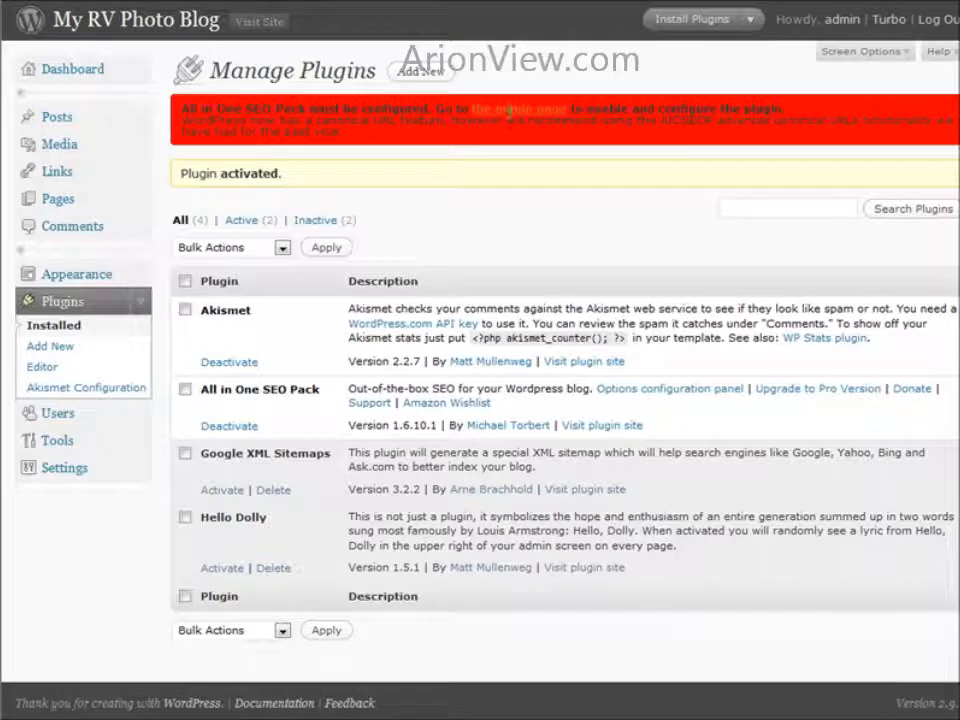
Step: Open the All in One SEO Pack options and set the plugin status to Enabled
{"action": "left_click", "coordinate": [621, 384]}
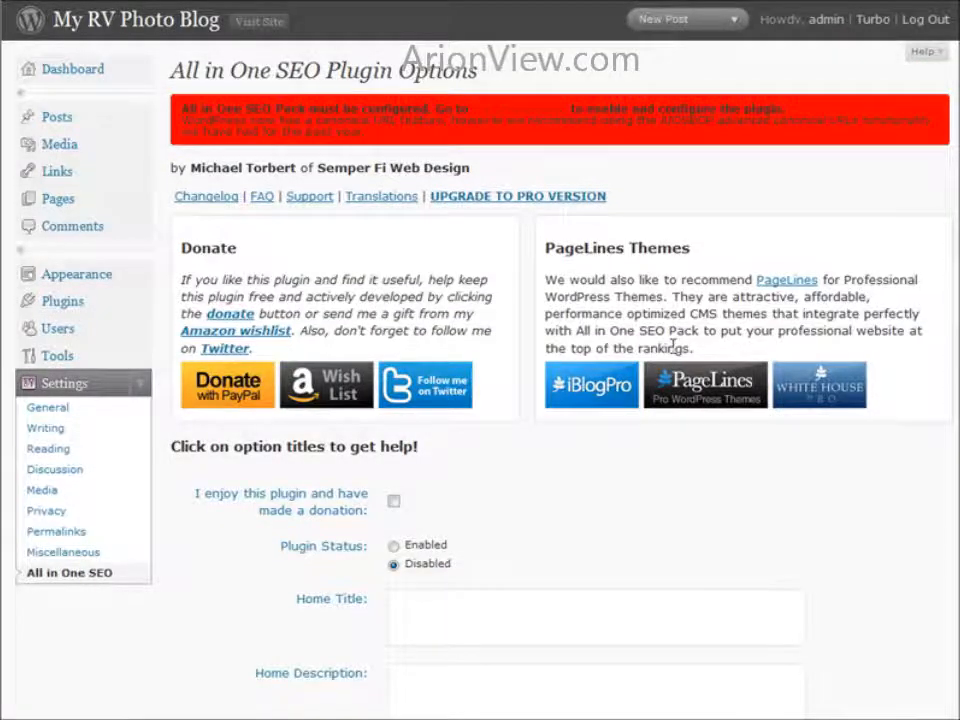
{"action": "scroll", "coordinate": [390, 505], "scroll_direction": "down", "scroll_amount": 5}
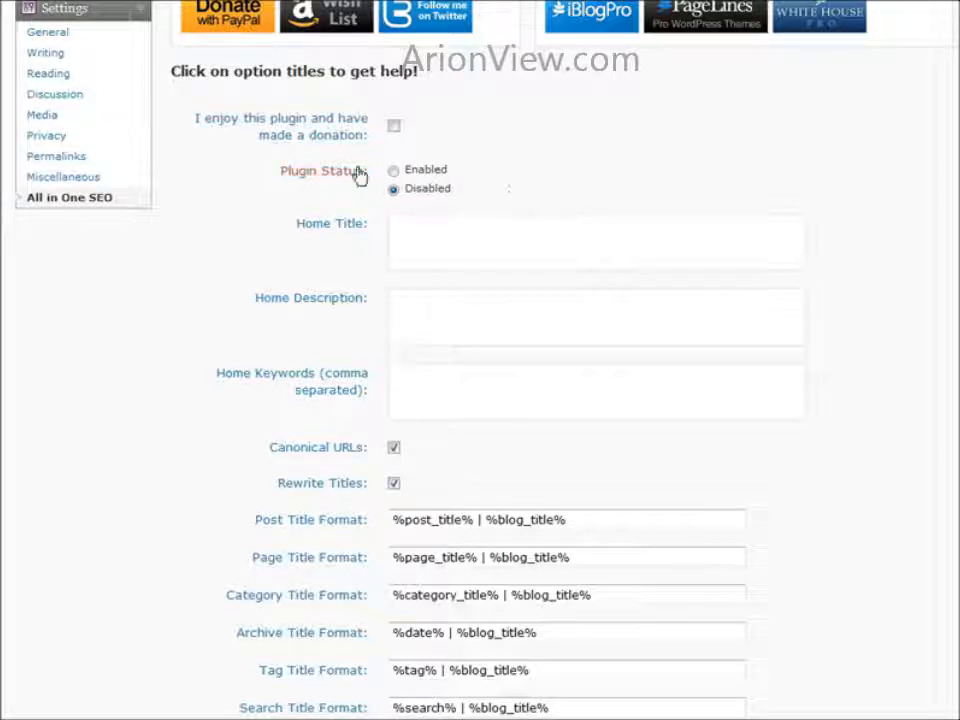
{"action": "left_click", "coordinate": [394, 170]}
Step: Examine the All in One SEO title formats, META keyword options, noindex options and additional header fields
{"action": "scroll", "coordinate": [482, 326], "scroll_direction": "down", "scroll_amount": 3}
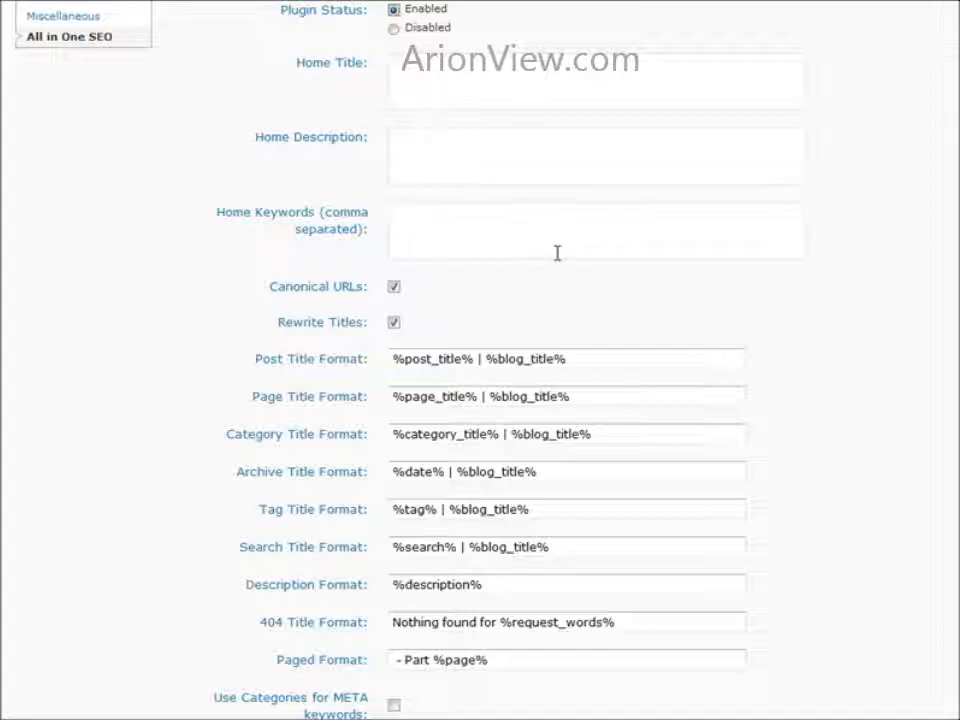
{"action": "scroll", "coordinate": [716, 294], "scroll_direction": "down", "scroll_amount": 3}
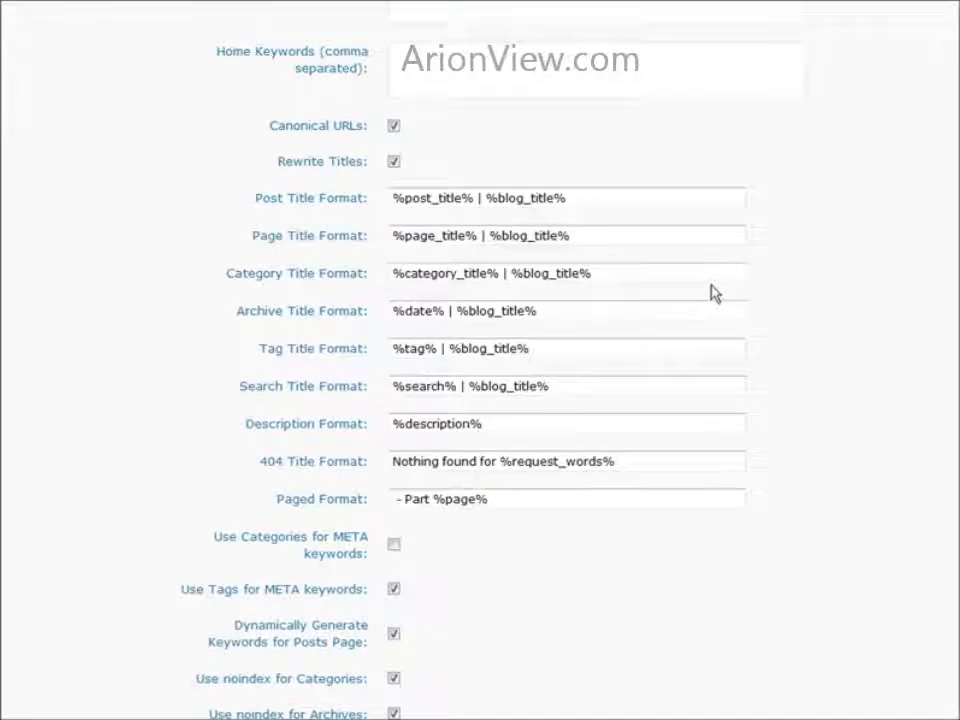
{"action": "scroll", "coordinate": [716, 294], "scroll_direction": "down", "scroll_amount": 2}
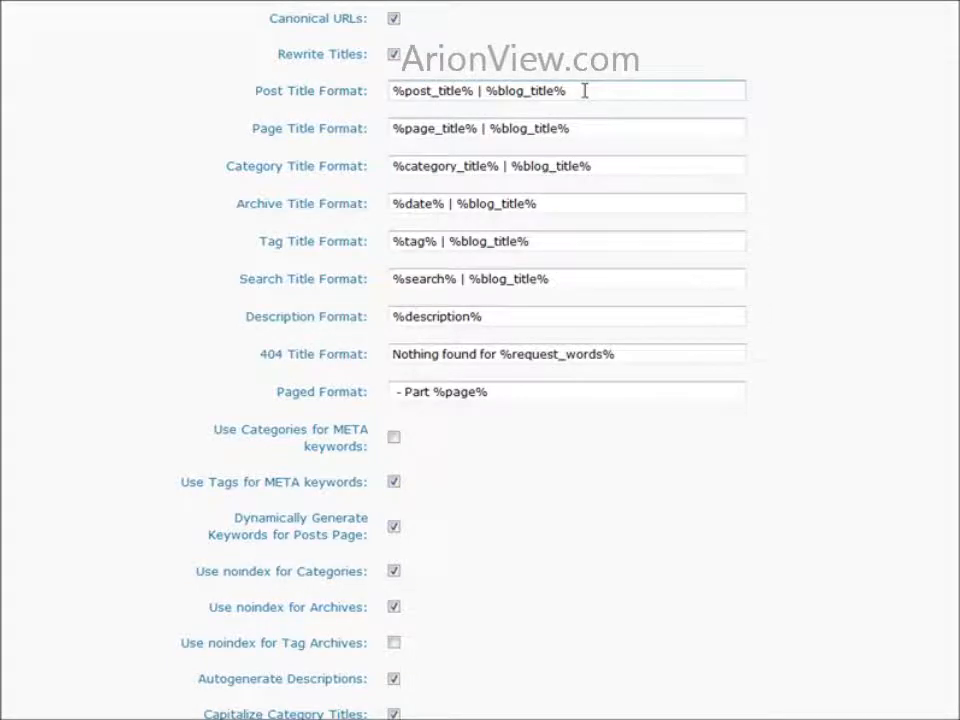
{"action": "scroll", "coordinate": [660, 250], "scroll_direction": "down", "scroll_amount": 4}
{"action": "scroll", "coordinate": [658, 249], "scroll_direction": "up", "scroll_amount": 4}
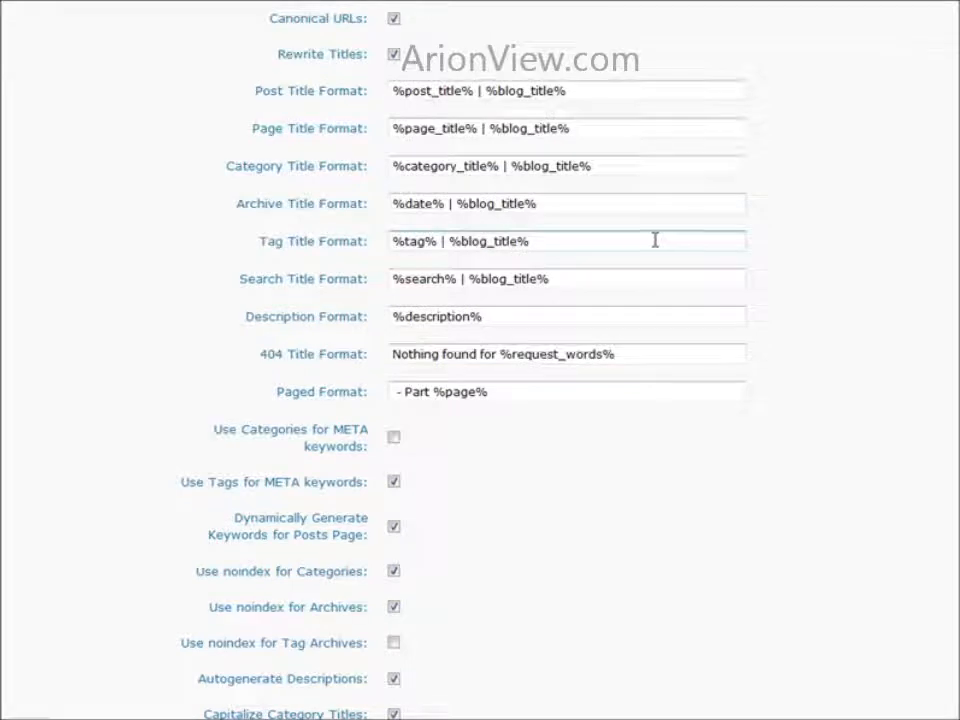
{"action": "scroll", "coordinate": [656, 241], "scroll_direction": "down", "scroll_amount": 3}
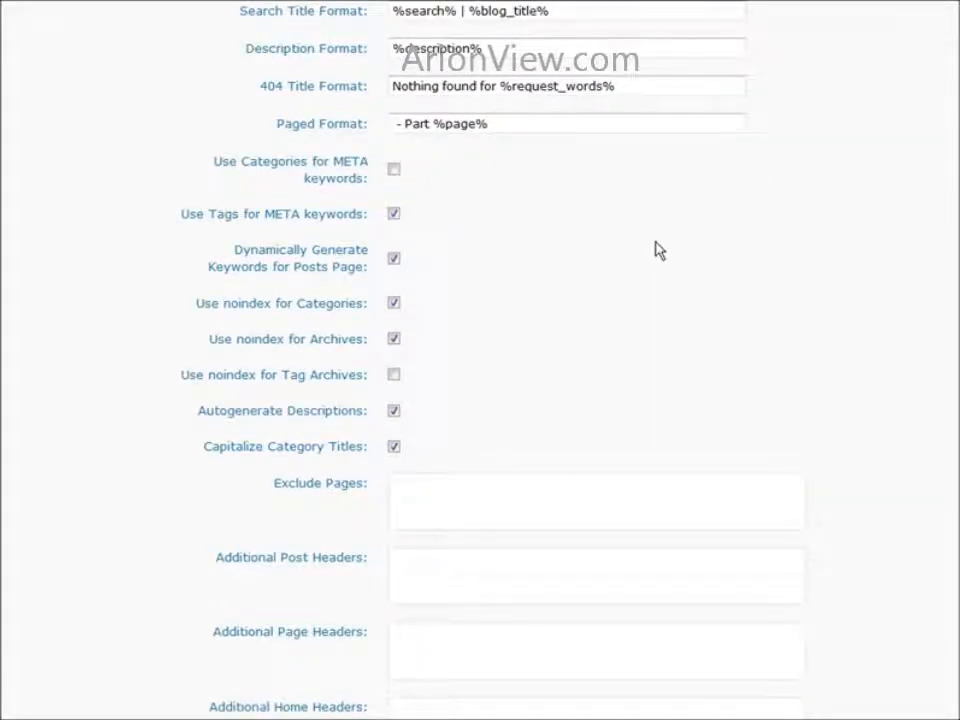
{"action": "scroll", "coordinate": [658, 250], "scroll_direction": "down", "scroll_amount": 3}
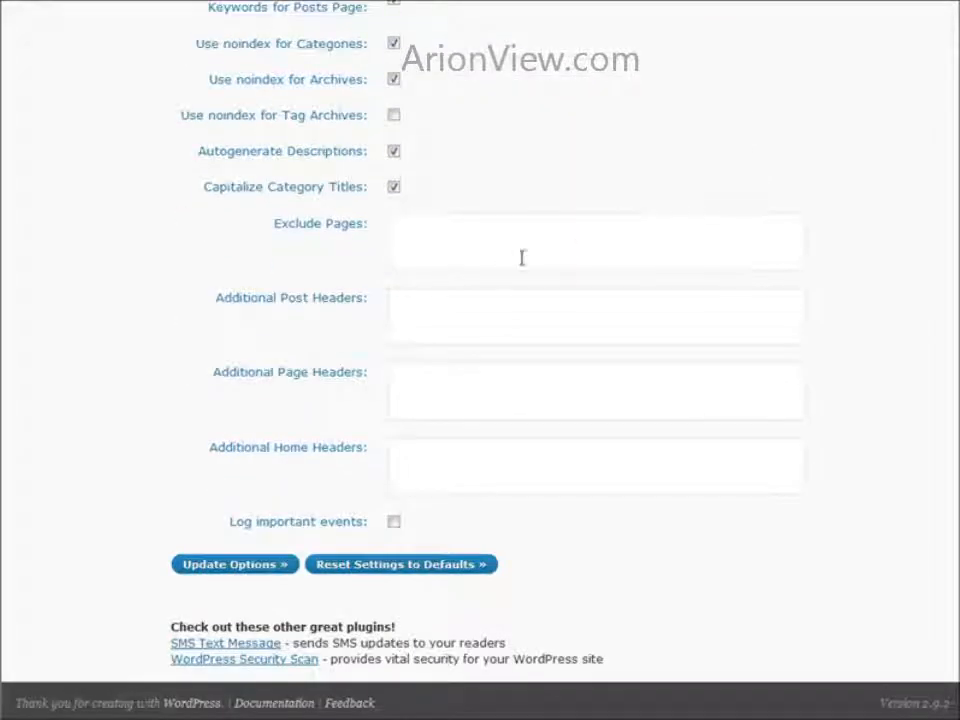
Step: Fill in the home title, a home description about RV camping photos and the keywords "rv photos, camping photos", and update the SEO options
{"action": "scroll", "coordinate": [565, 254], "scroll_direction": "up", "scroll_amount": 12}
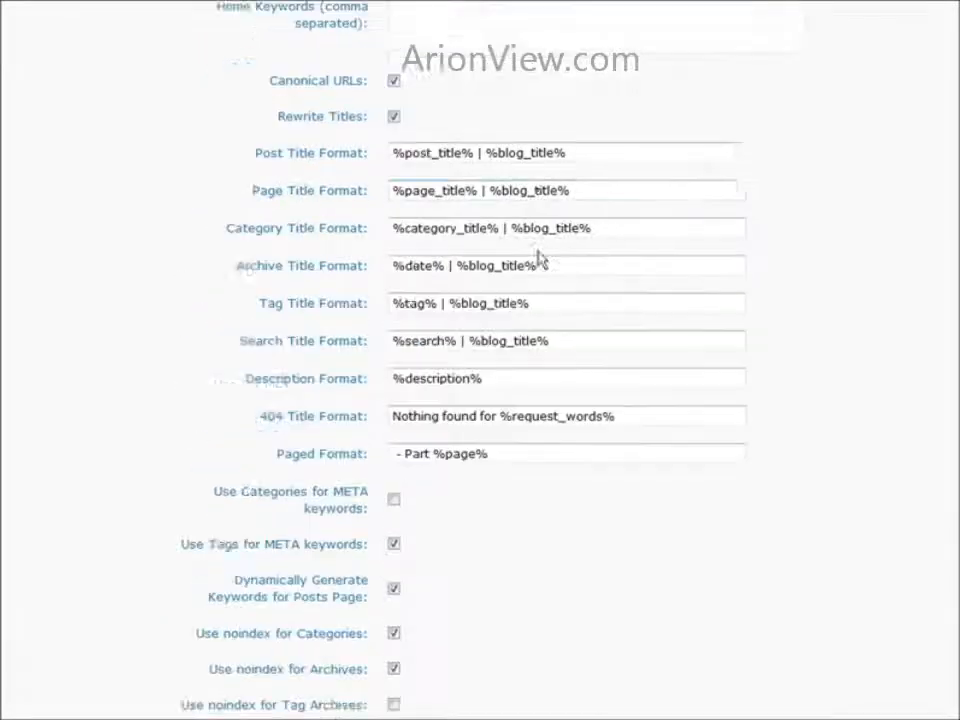
{"action": "scroll", "coordinate": [543, 259], "scroll_direction": "down", "scroll_amount": 2}
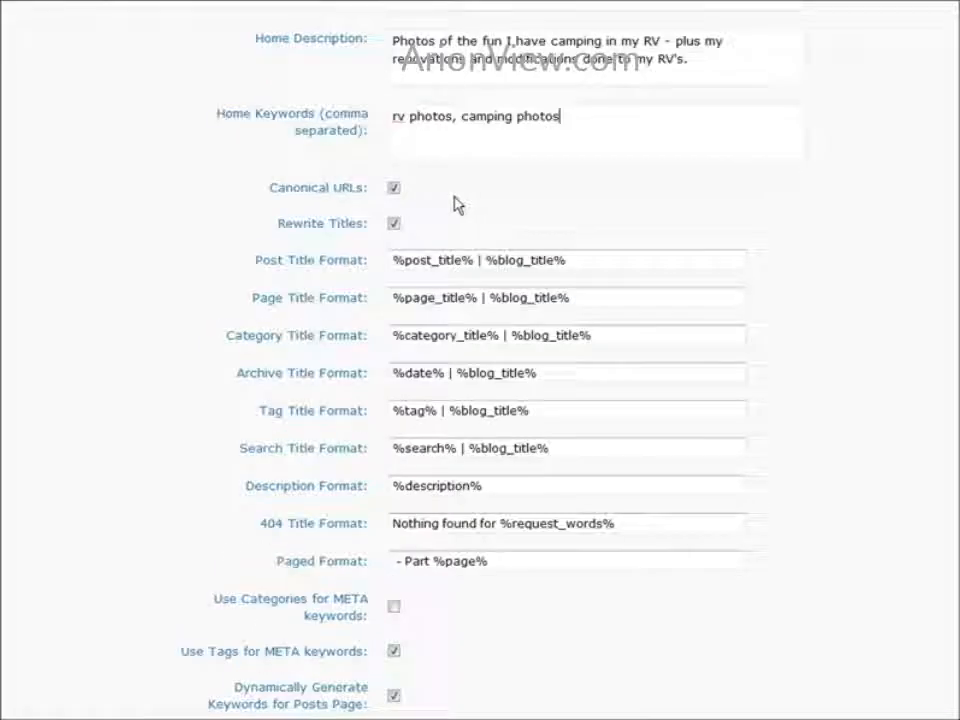
{"action": "scroll", "coordinate": [579, 251], "scroll_direction": "down", "scroll_amount": 8}
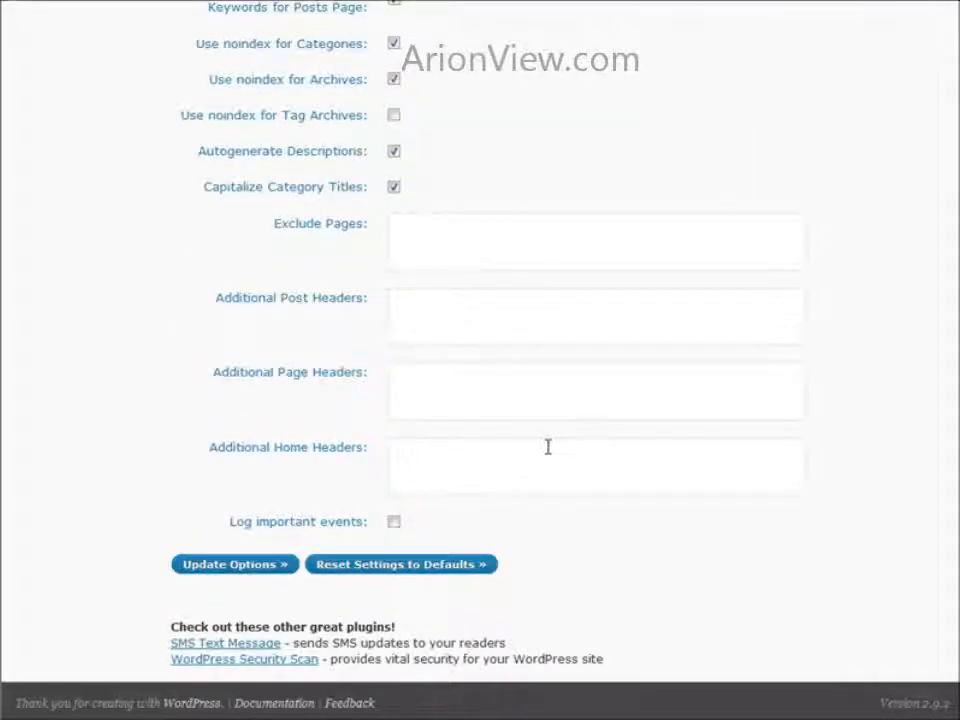
{"action": "left_click", "coordinate": [221, 571]}
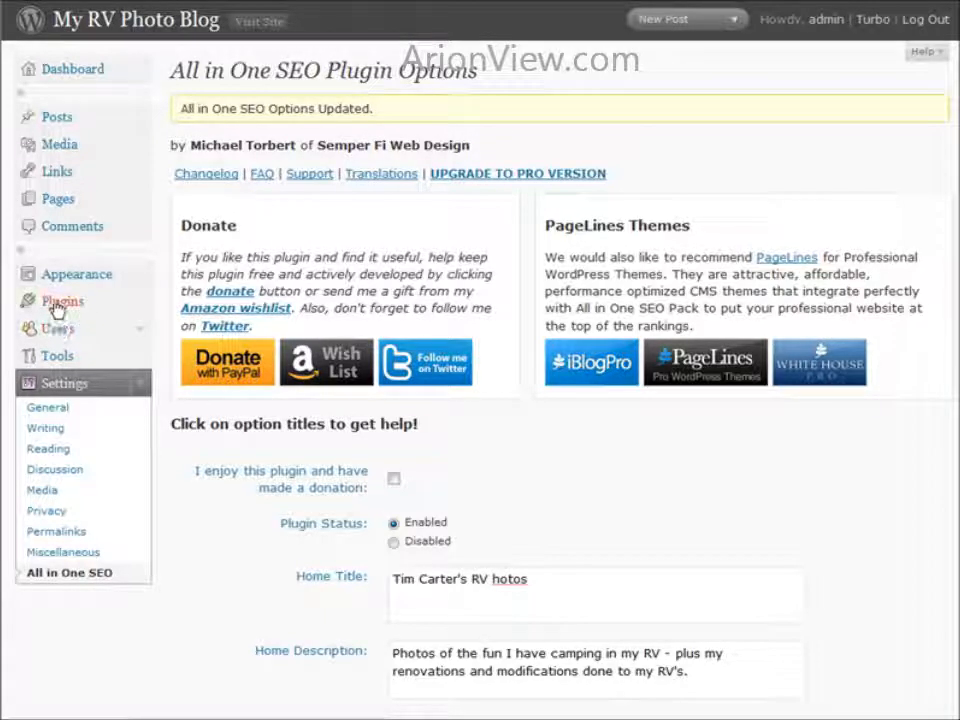
Step: Activate the Google XML Sitemaps plugin and open its XML-Sitemap settings
{"action": "left_click", "coordinate": [50, 303]}
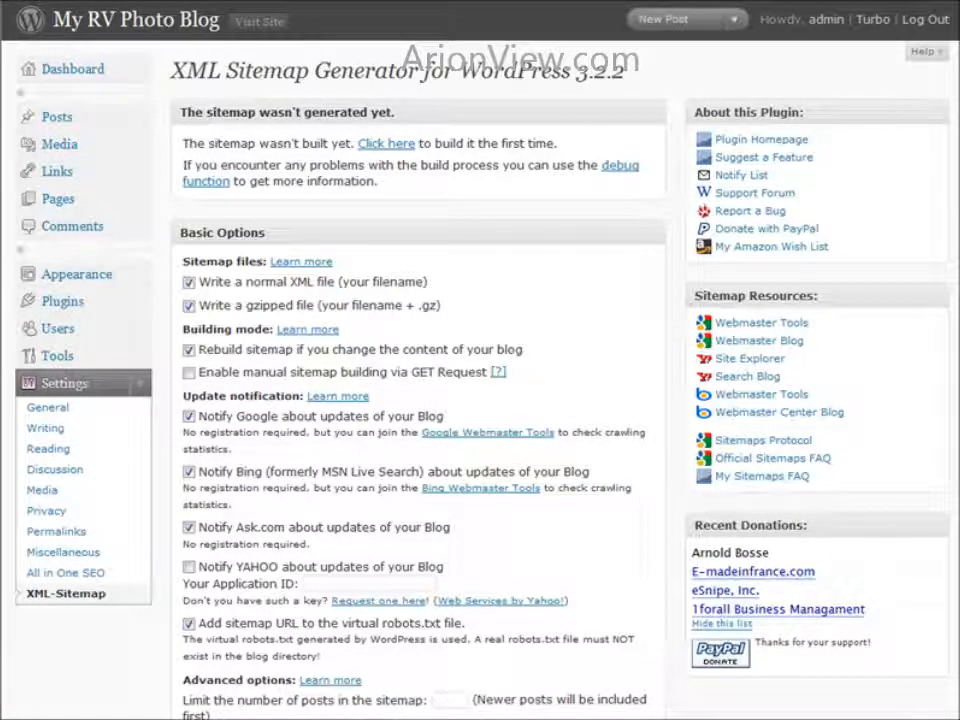
Step: Switch to FileZilla, reconnect to the FTP server, and open the remote public_html folder
{"action": "key", "text": "alt+Tab"}
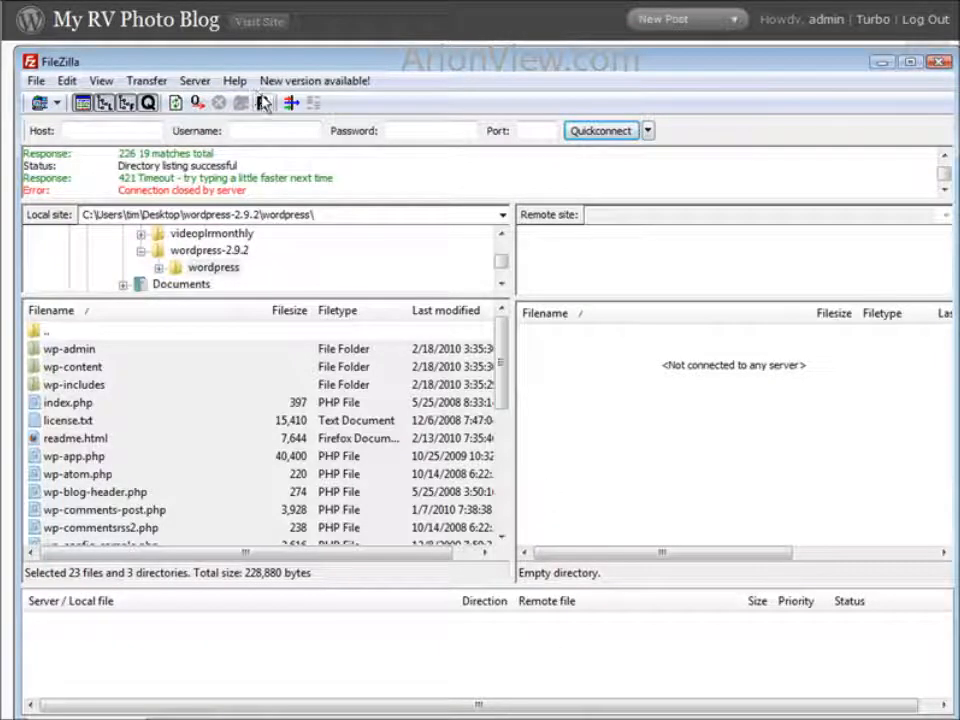
{"action": "left_click", "coordinate": [262, 103]}
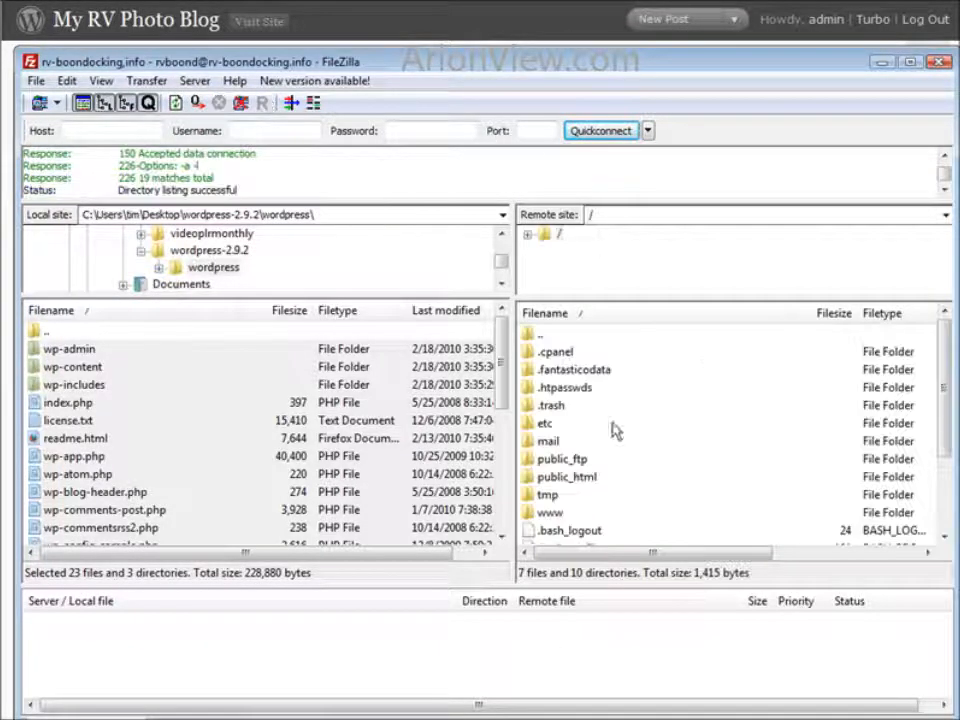
{"action": "left_click", "coordinate": [584, 479]}
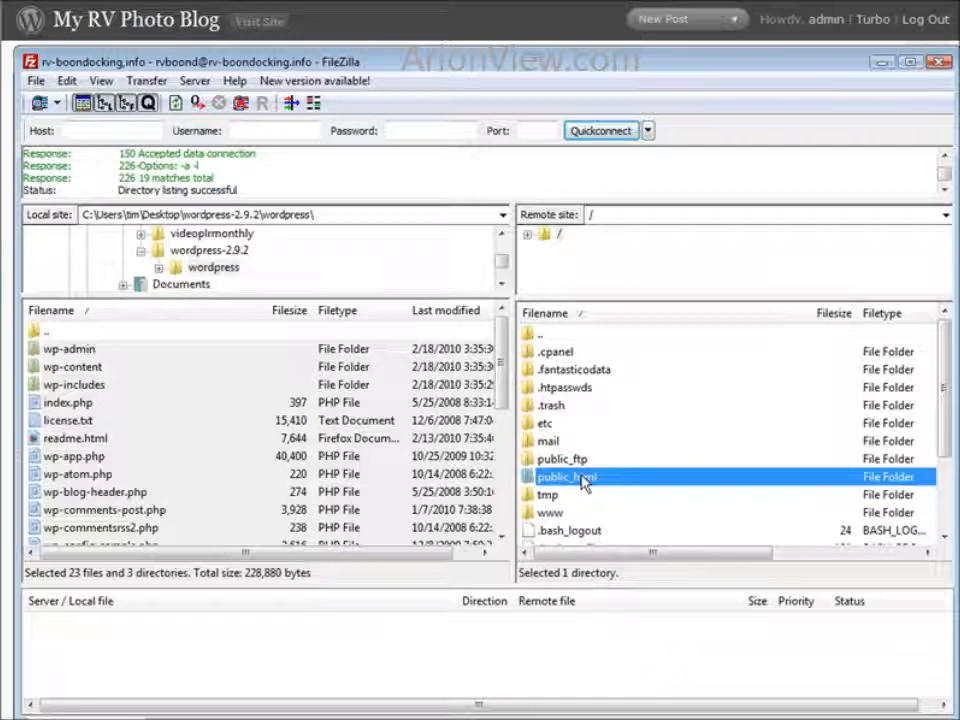
{"action": "double_click", "coordinate": [584, 479]}
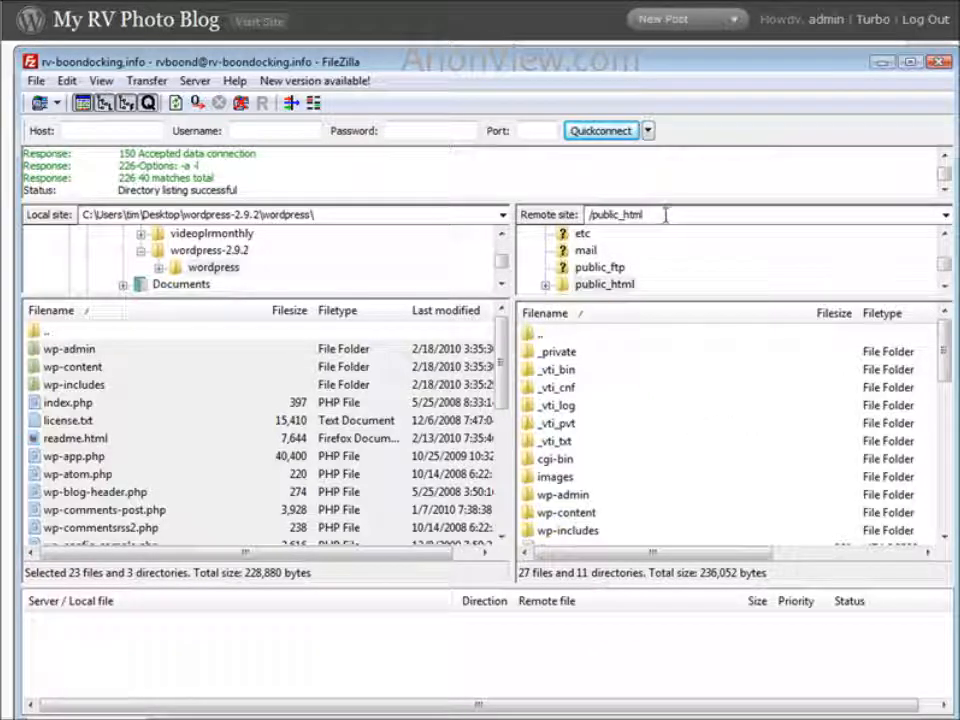
Step: Create a directory named sitemap inside the remote public_html folder
{"action": "left_click", "coordinate": [561, 336]}
{"action": "right_click", "coordinate": [561, 336]}
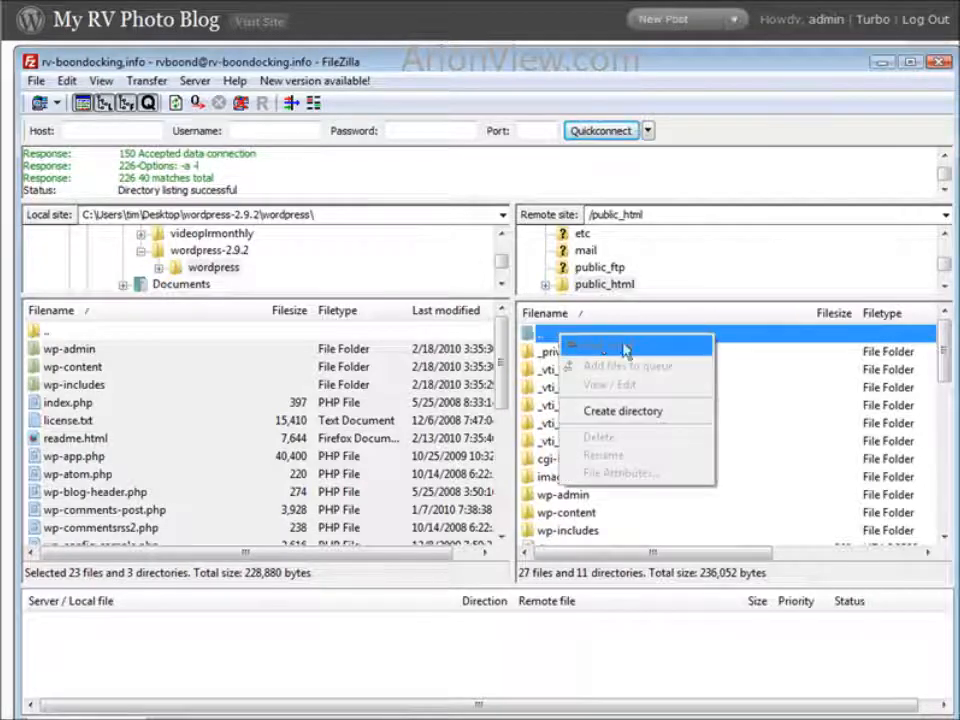
{"action": "left_click", "coordinate": [628, 411]}
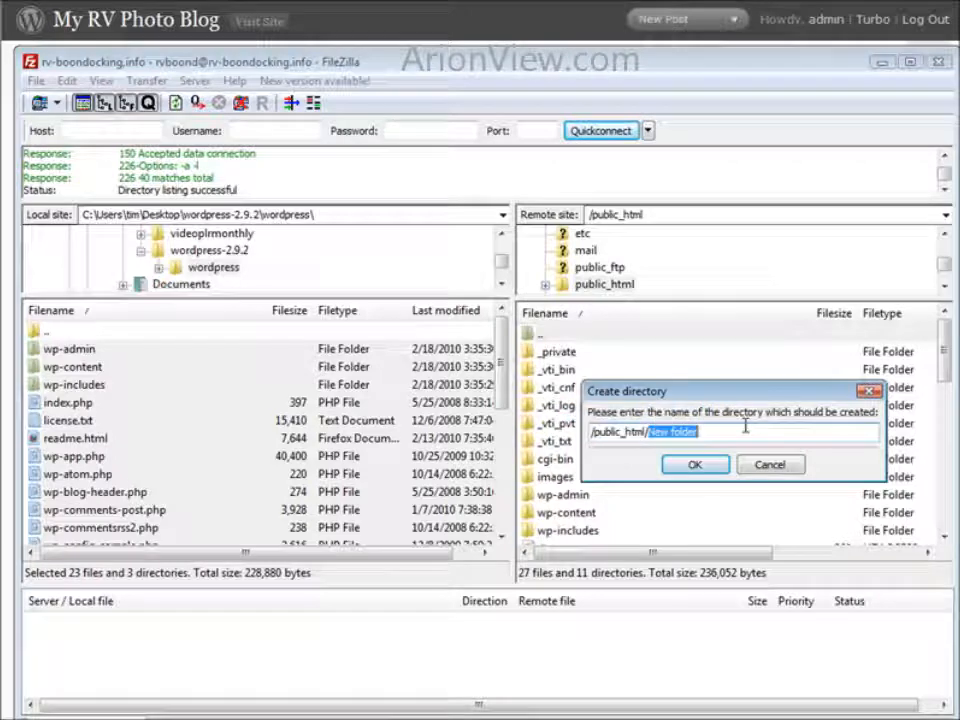
{"action": "type", "text": "sit"}
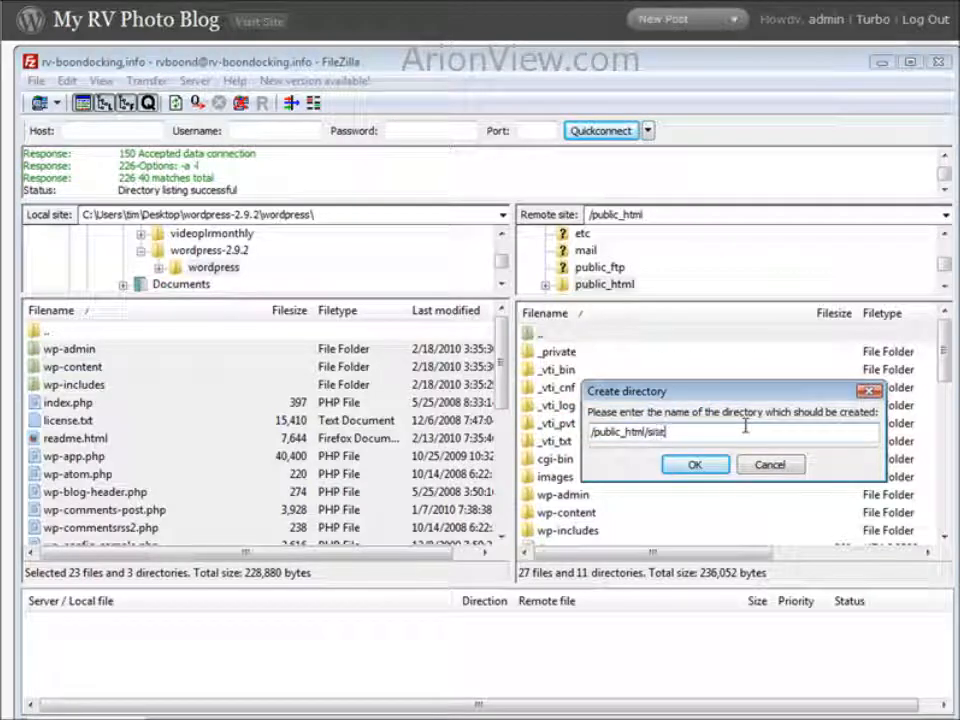
{"action": "type", "text": "emap"}
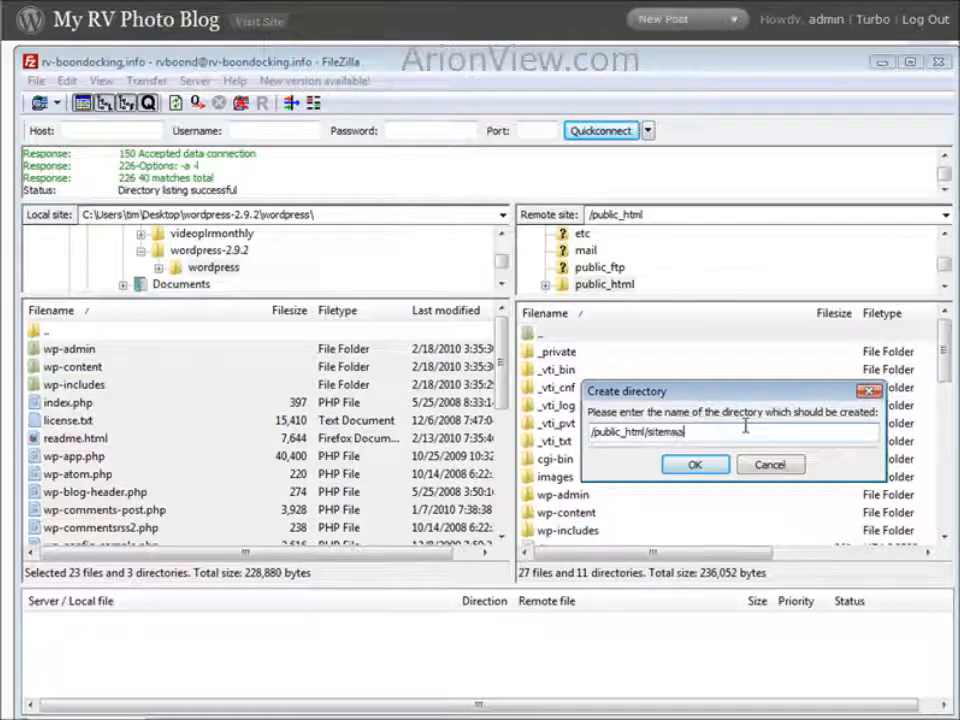
{"action": "key", "text": "Return"}
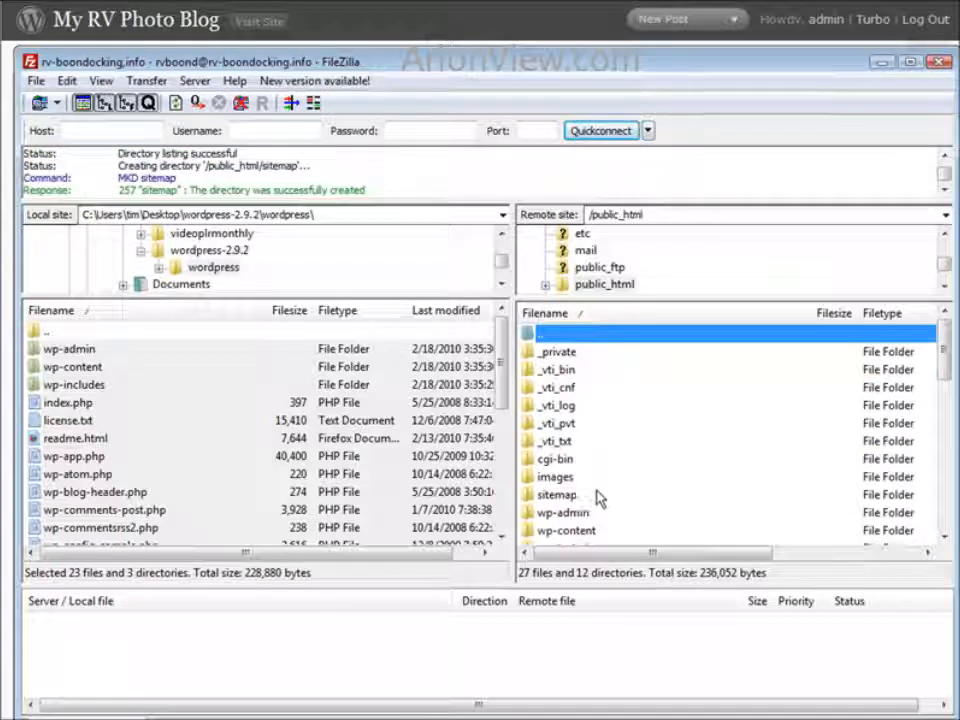
Step: Set the permissions of the remote sitemap folder to the numeric value 777
{"action": "left_click", "coordinate": [571, 496]}
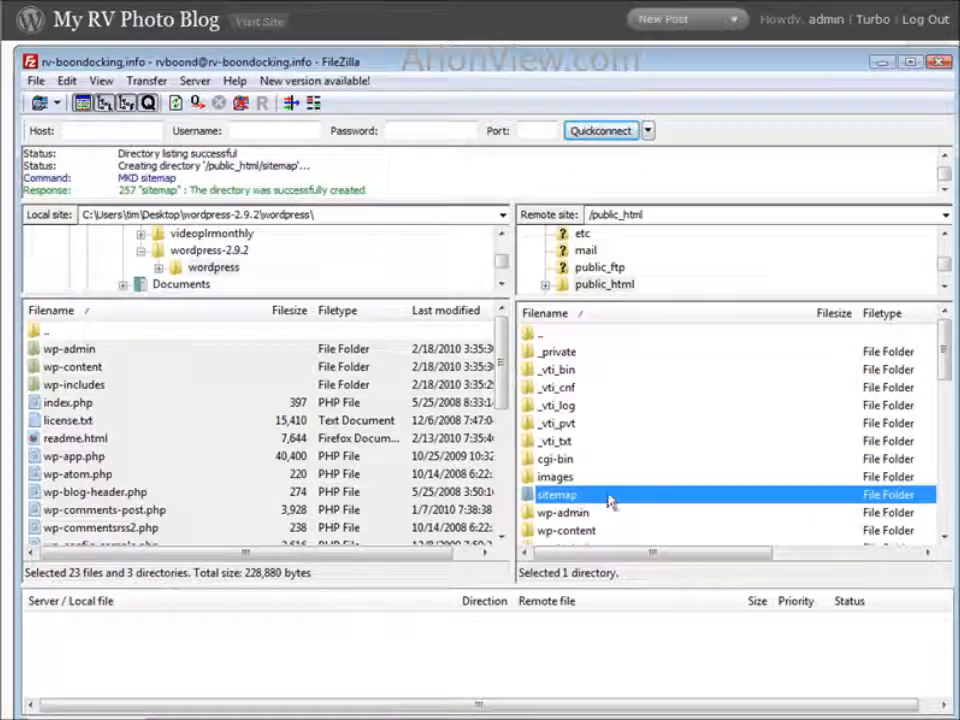
{"action": "right_click", "coordinate": [609, 496]}
{"action": "left_click", "coordinate": [669, 632]}
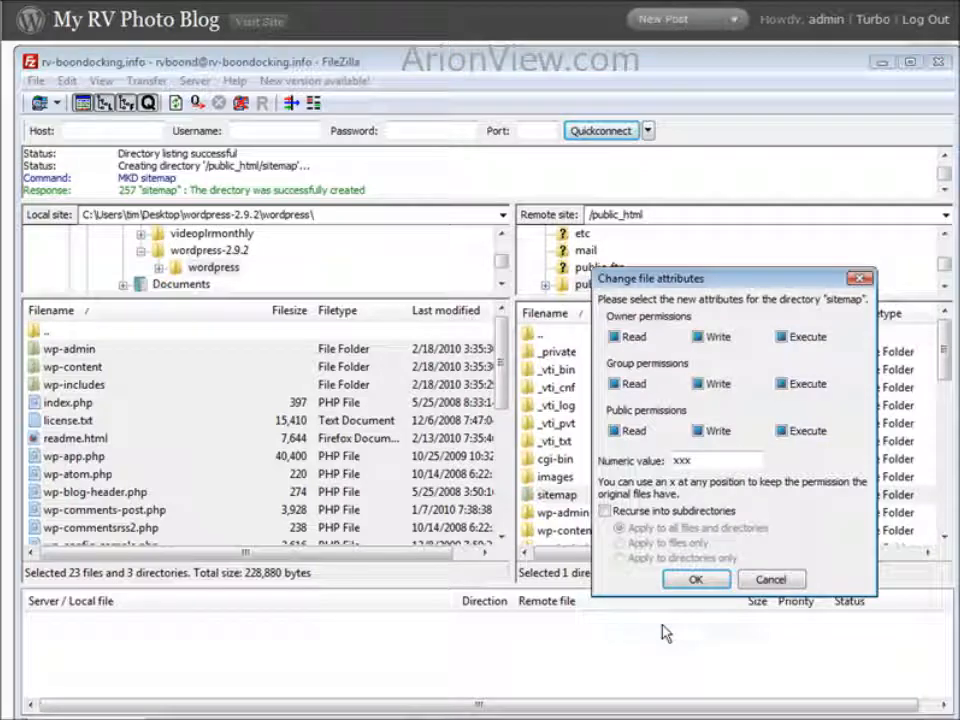
{"action": "left_click_drag", "start_coordinate": [695, 463], "coordinate": [630, 468]}
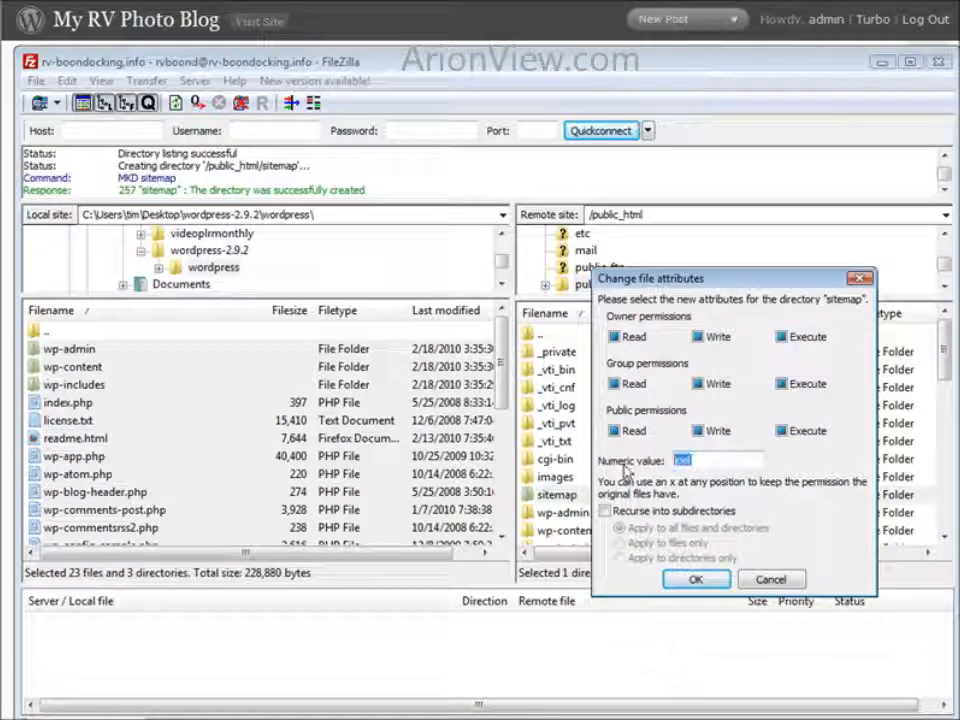
{"action": "type", "text": "777"}
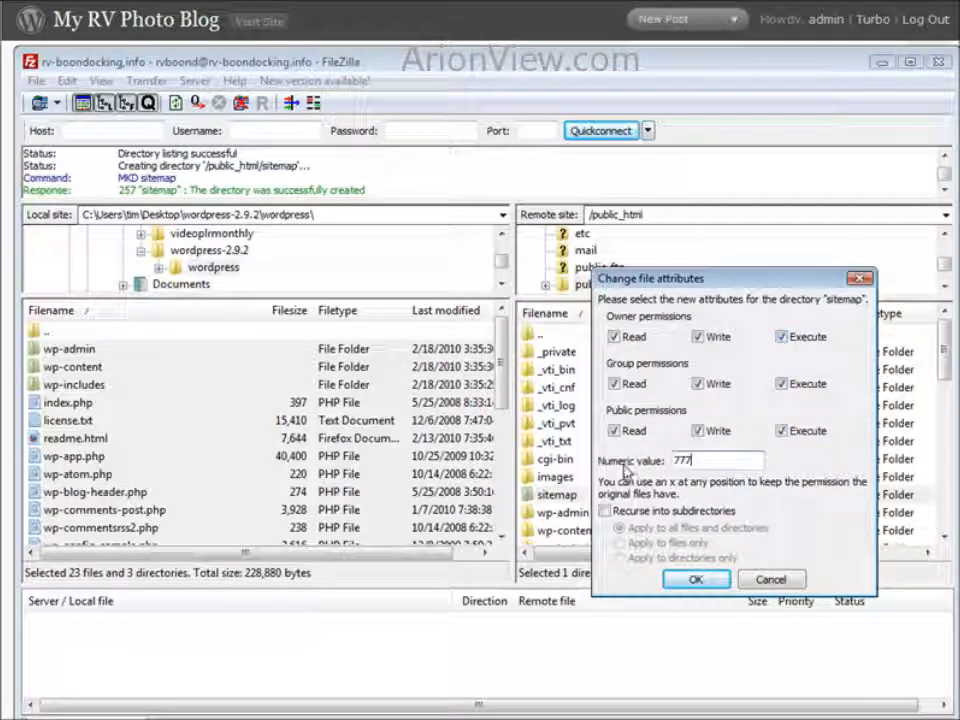
{"action": "left_click", "coordinate": [697, 580]}
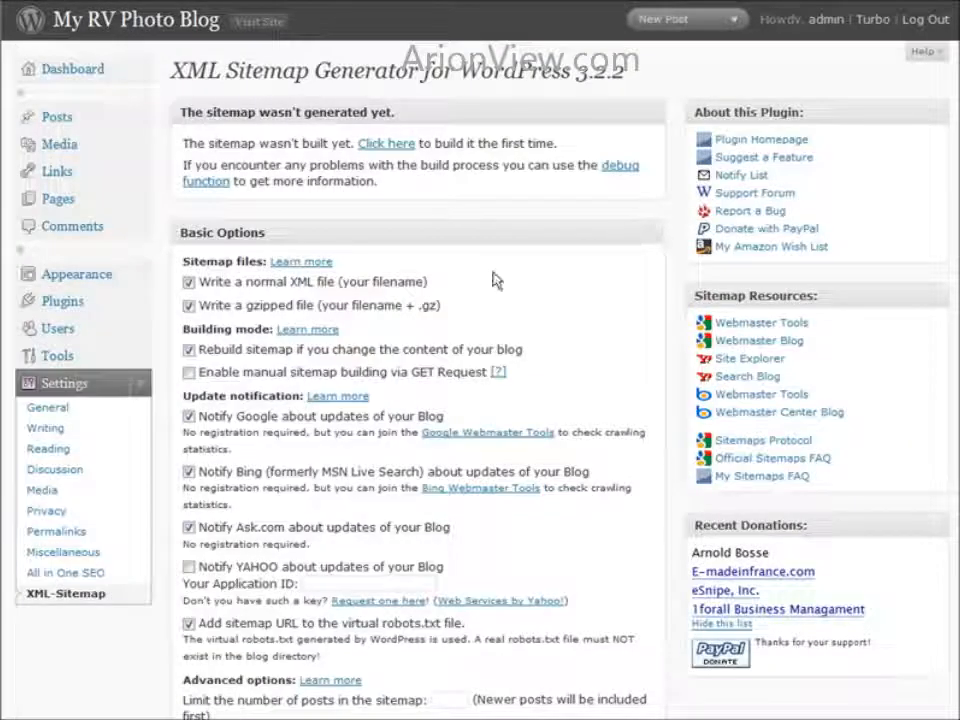
Step: Insert the sitemap folder into the custom location's absolute path so that it ends in public_html/sitemap/sitemap.xml
{"action": "scroll", "coordinate": [330, 306], "scroll_direction": "down", "scroll_amount": 5}
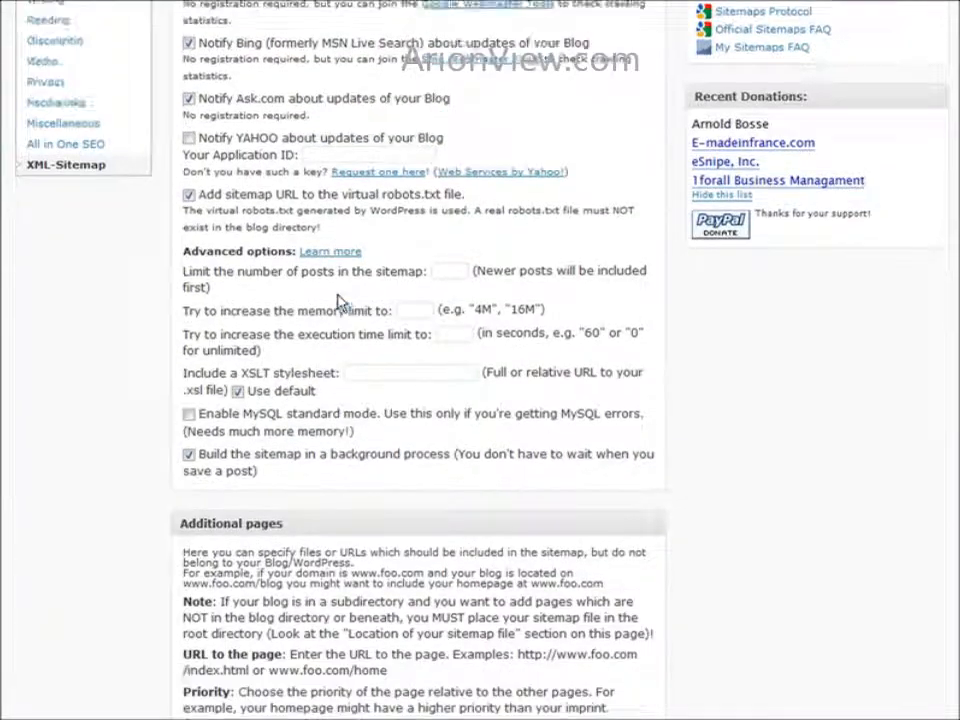
{"action": "scroll", "coordinate": [347, 303], "scroll_direction": "down", "scroll_amount": 3}
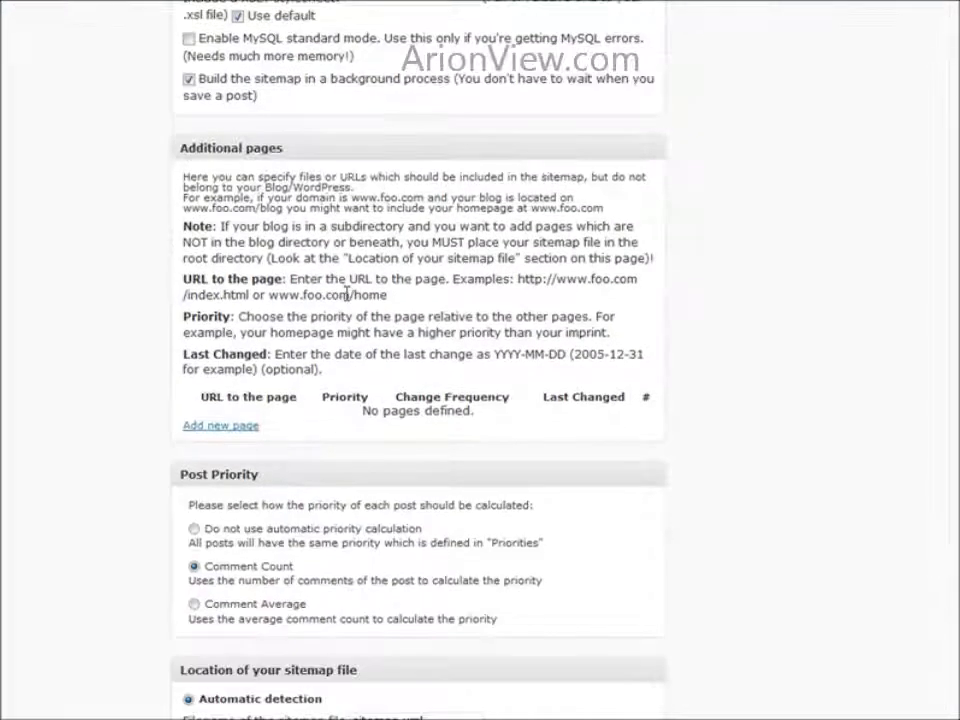
{"action": "scroll", "coordinate": [347, 300], "scroll_direction": "down", "scroll_amount": 5}
{"action": "scroll", "coordinate": [349, 302], "scroll_direction": "down", "scroll_amount": 1}
{"action": "scroll", "coordinate": [370, 280], "scroll_direction": "down", "scroll_amount": 1}
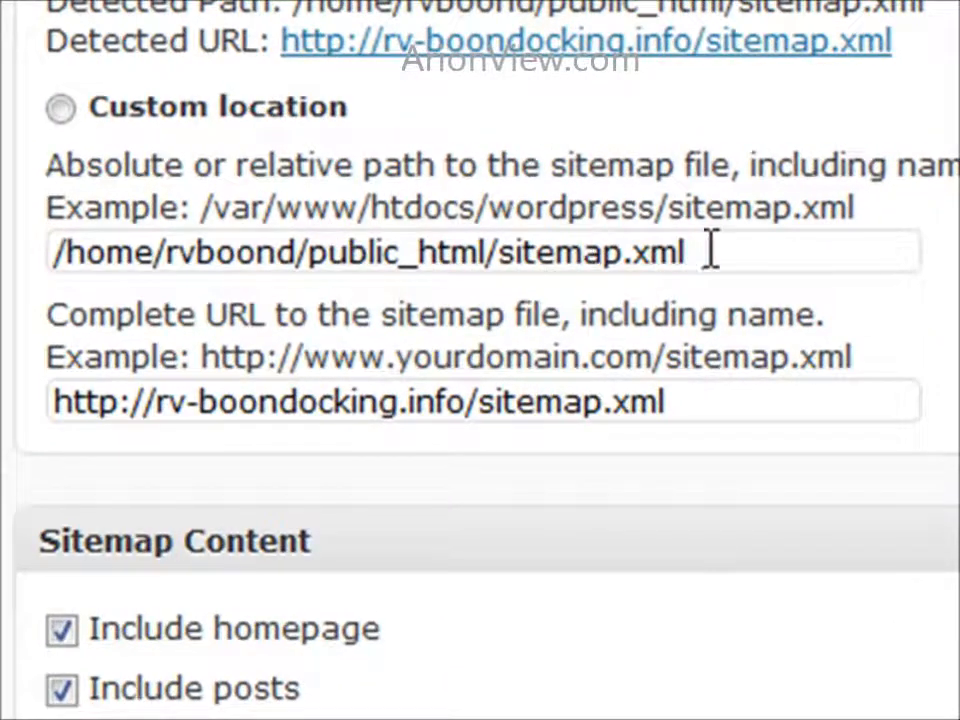
{"action": "left_click", "coordinate": [496, 251]}
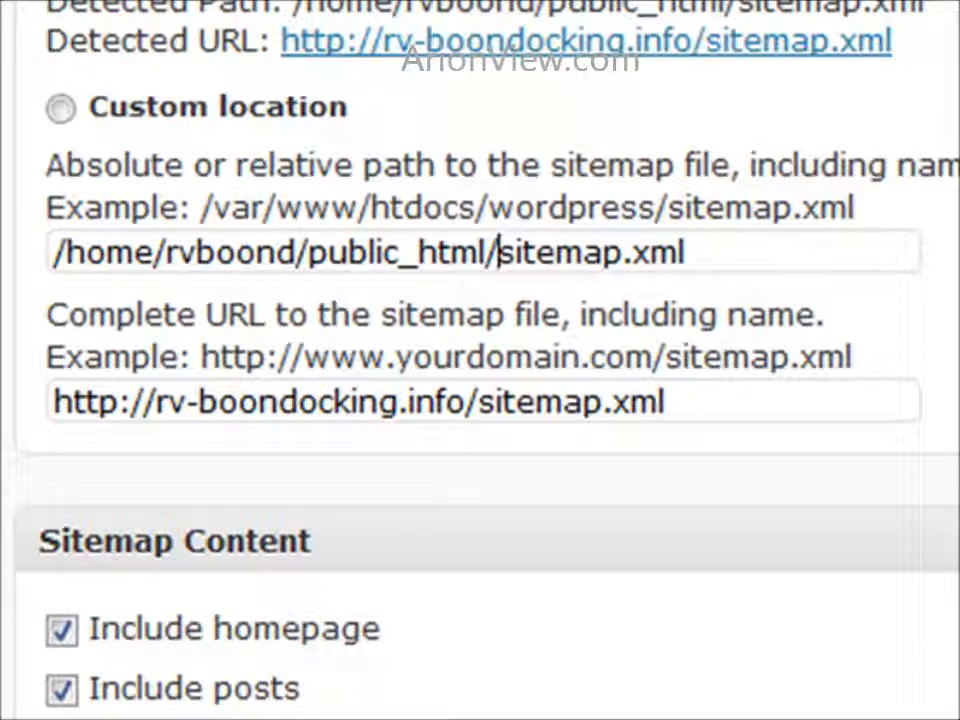
{"action": "type", "text": "site"}
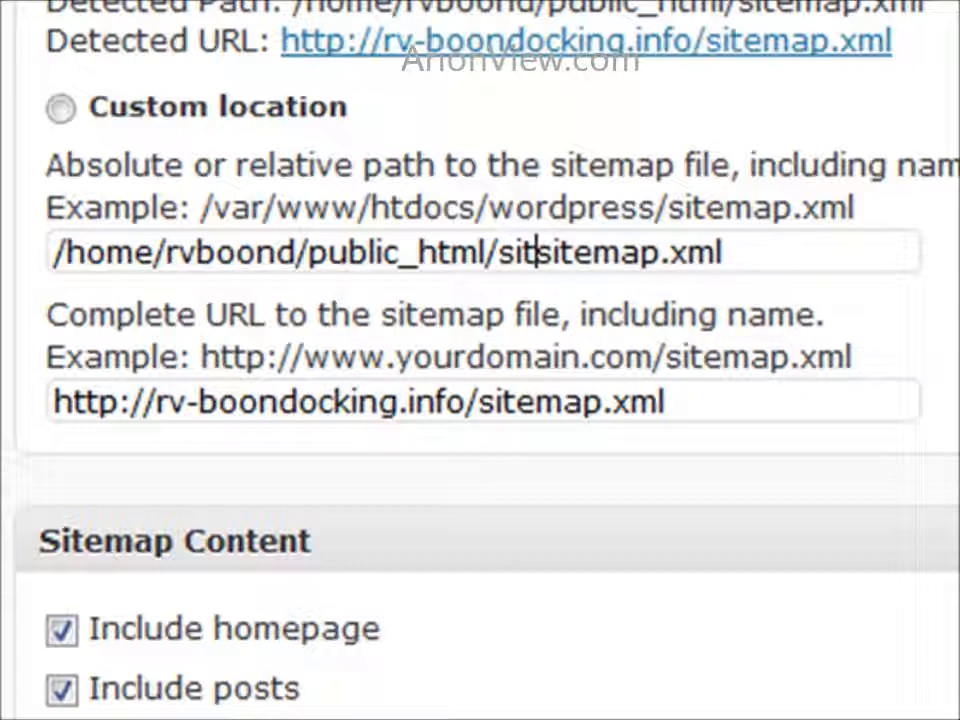
{"action": "type", "text": "map/"}
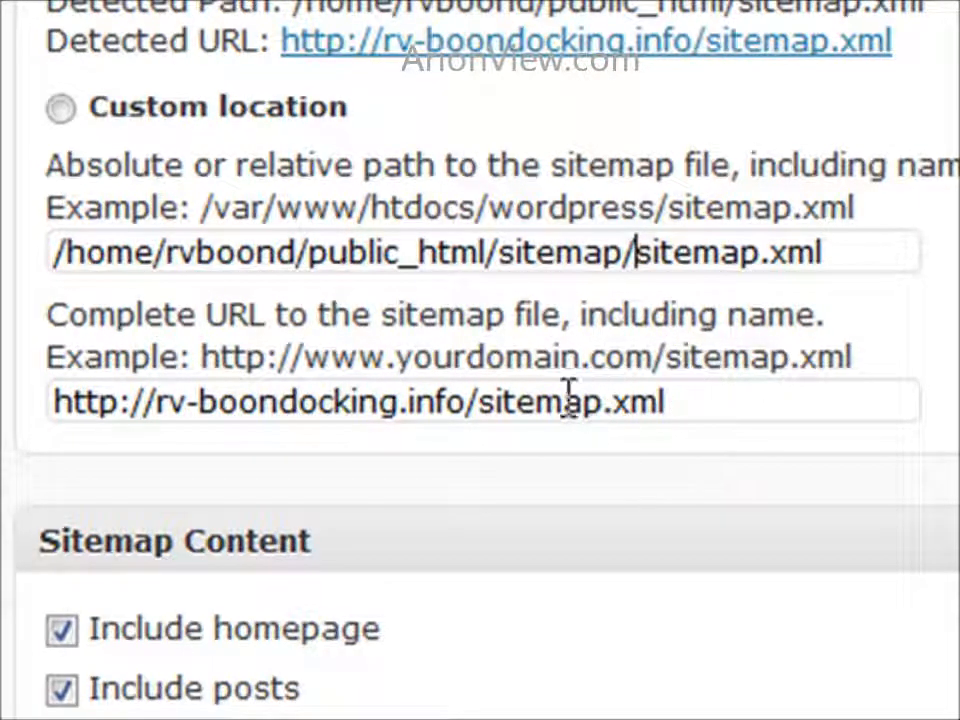
{"action": "left_click", "coordinate": [476, 401]}
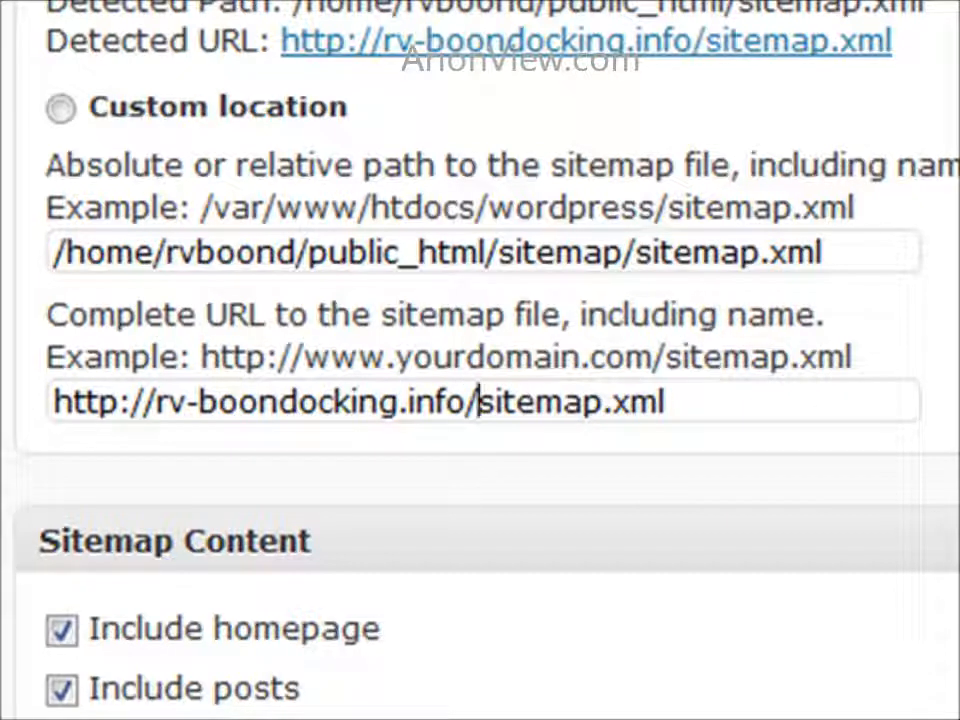
{"action": "type", "text": "sitem"}
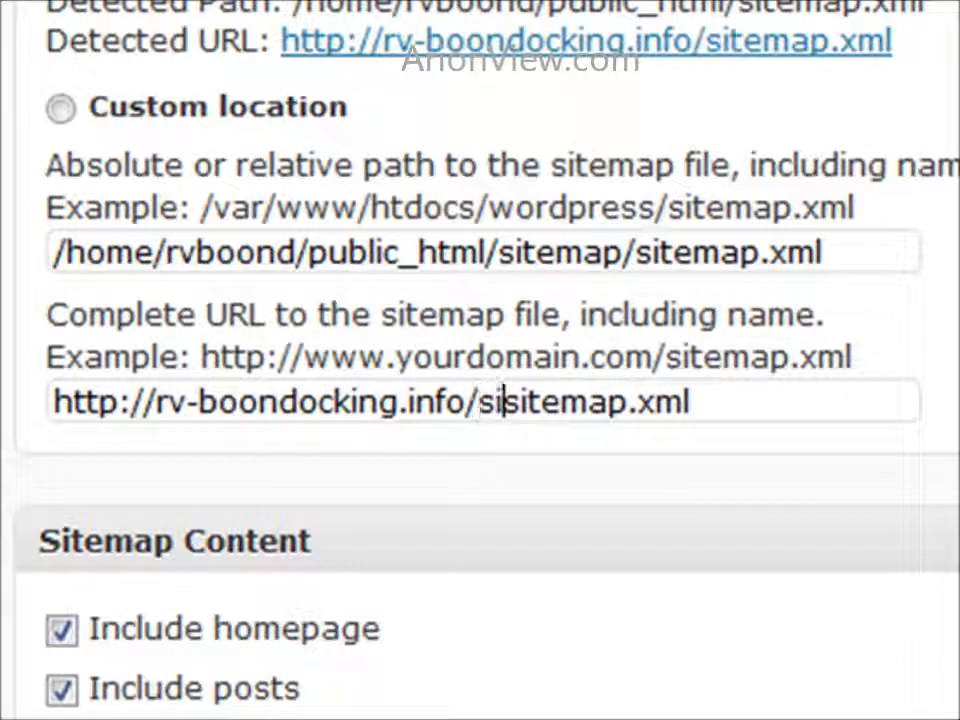
{"action": "type", "text": "p"}
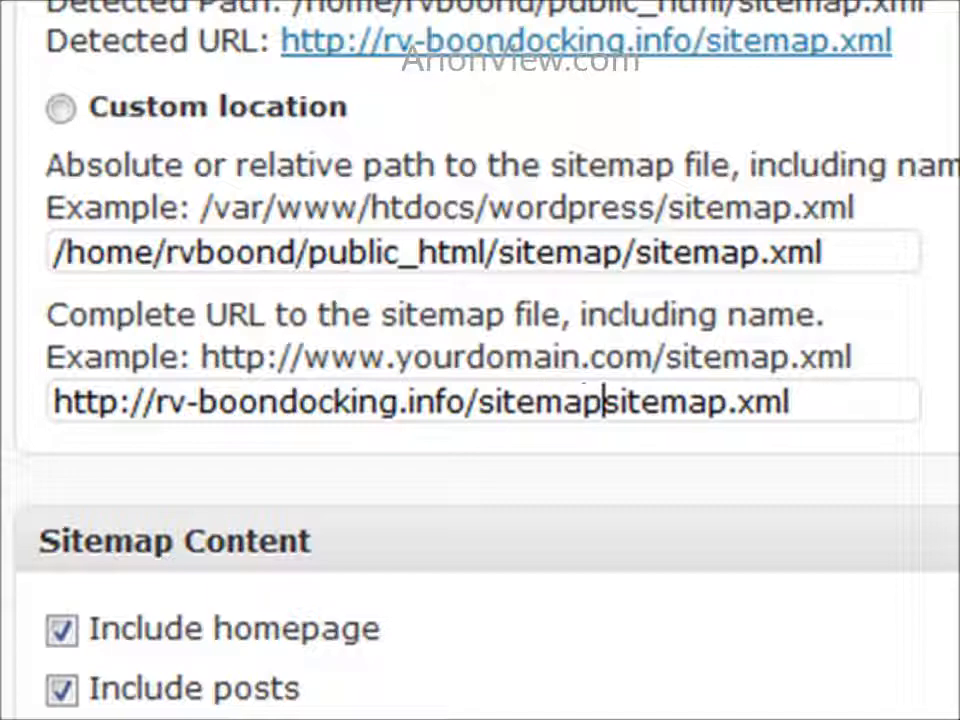
{"action": "type", "text": "/"}
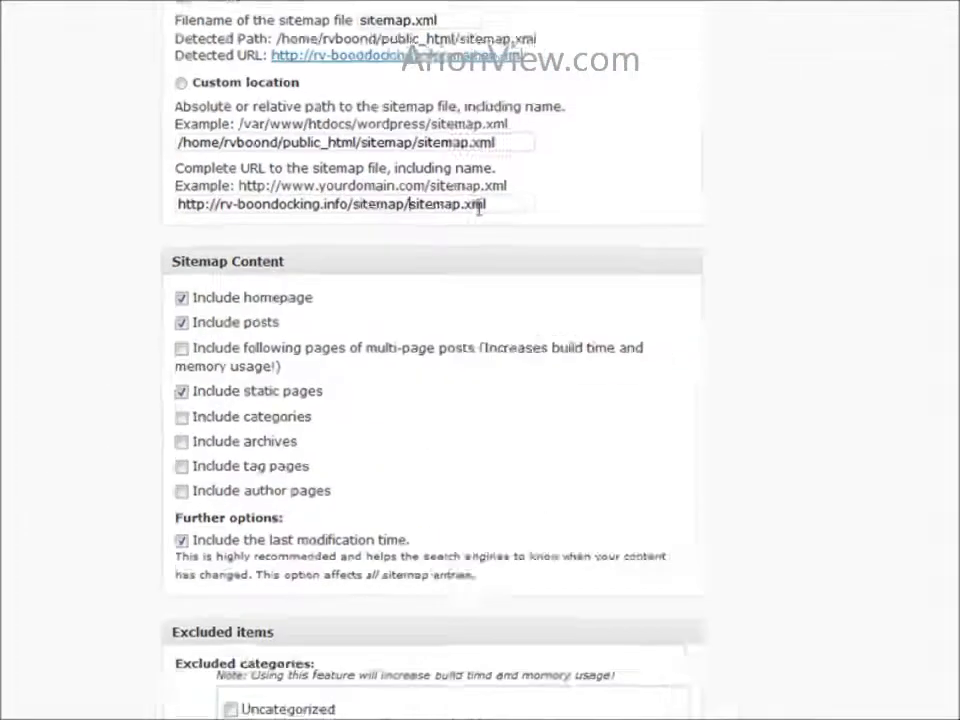
Step: Review the sitemap content, change frequencies and priorities, and update the sitemap options
{"action": "scroll", "coordinate": [437, 242], "scroll_direction": "down", "scroll_amount": 5}
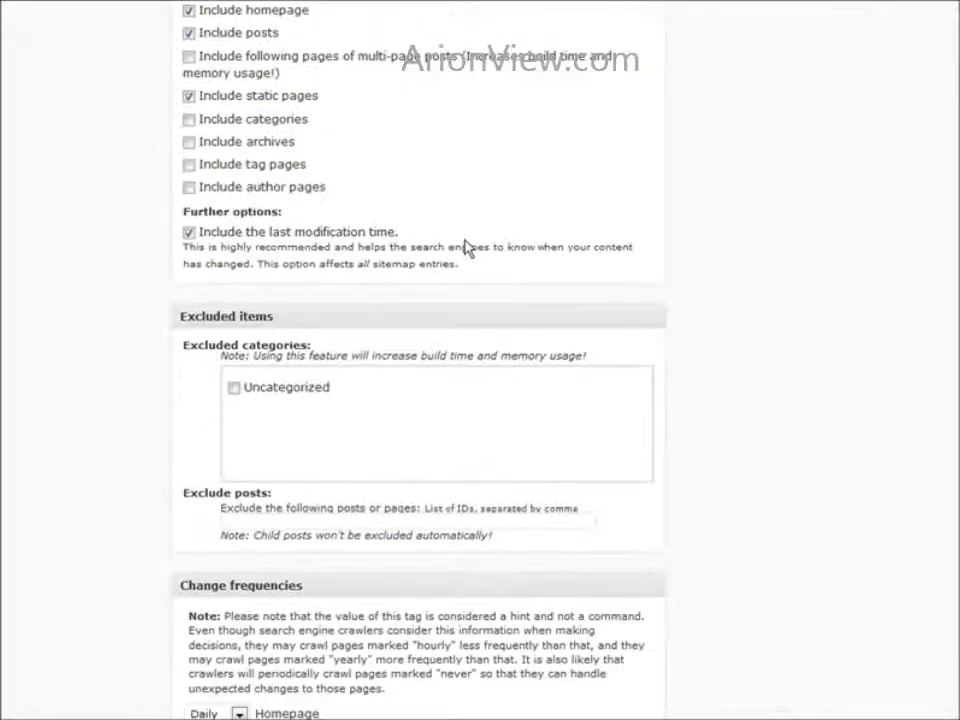
{"action": "scroll", "coordinate": [467, 249], "scroll_direction": "down", "scroll_amount": 5}
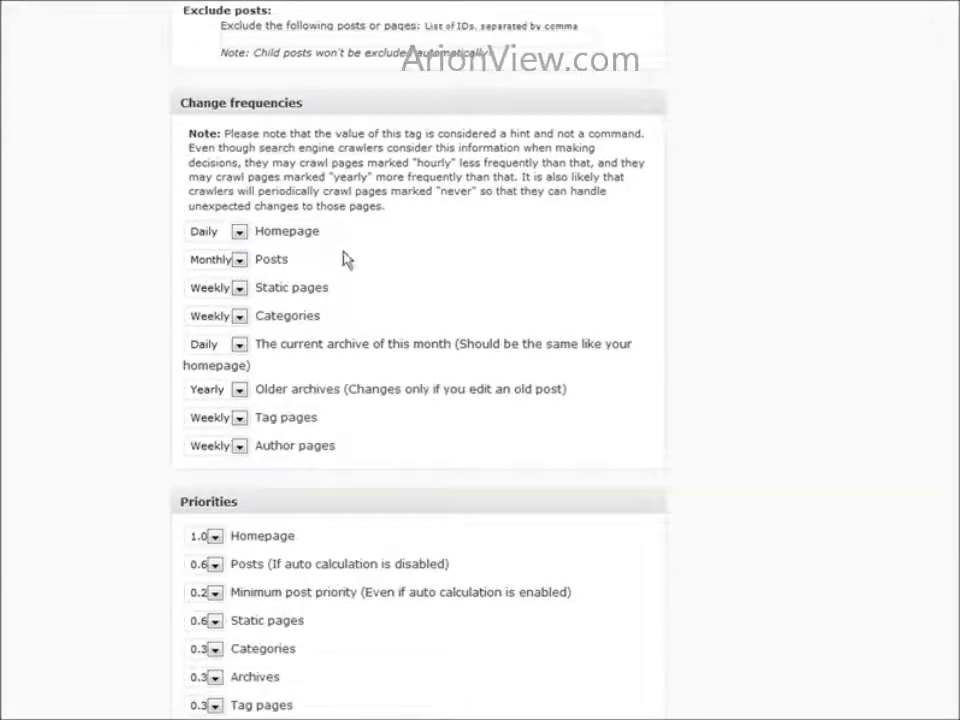
{"action": "scroll", "coordinate": [467, 257], "scroll_direction": "down", "scroll_amount": 1}
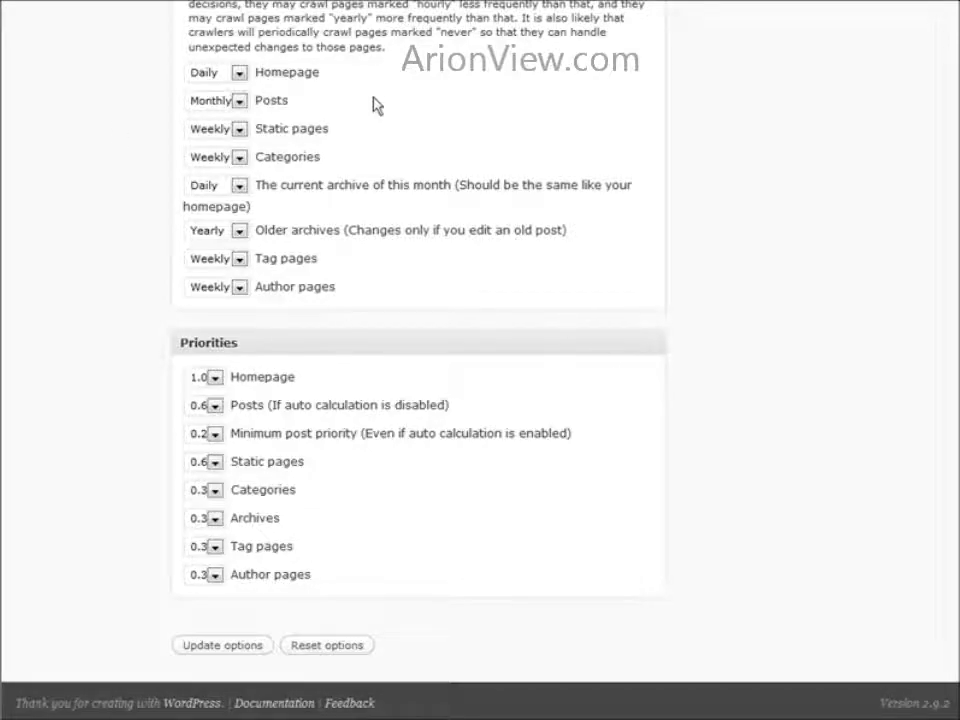
{"action": "scroll", "coordinate": [517, 376], "scroll_direction": "up", "scroll_amount": 1}
{"action": "scroll", "coordinate": [517, 376], "scroll_direction": "up", "scroll_amount": 2}
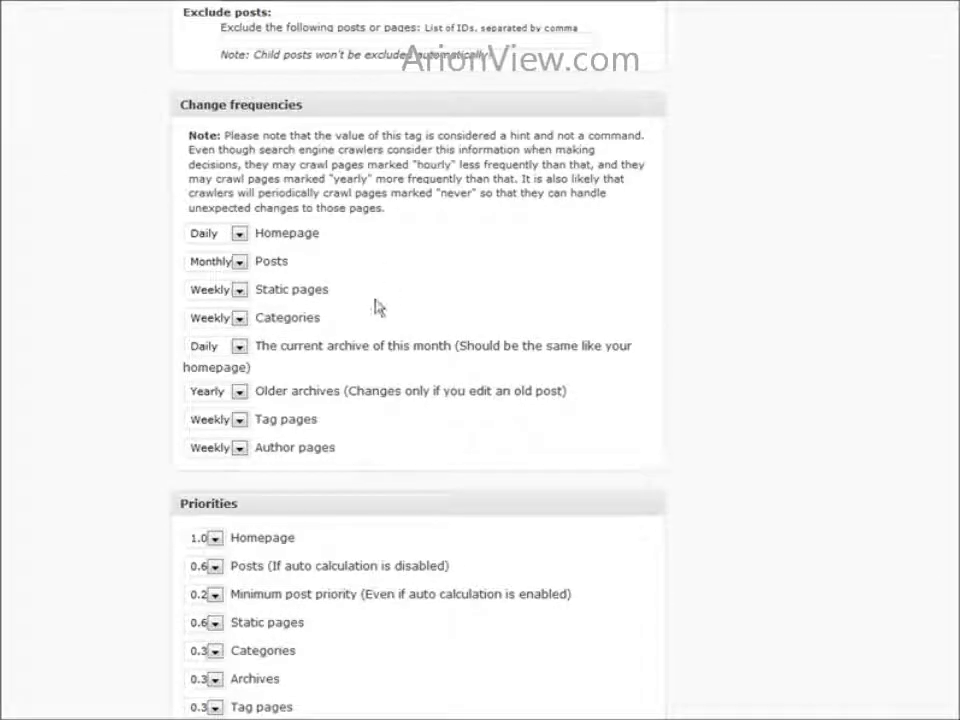
{"action": "scroll", "coordinate": [414, 343], "scroll_direction": "down", "scroll_amount": 3}
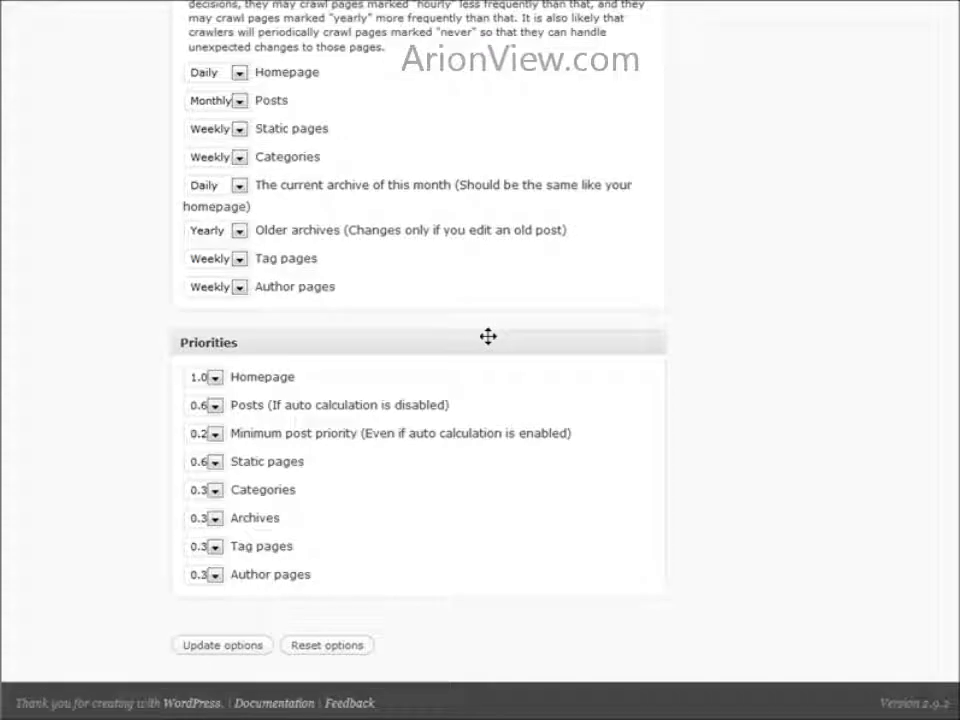
{"action": "left_click", "coordinate": [218, 647]}
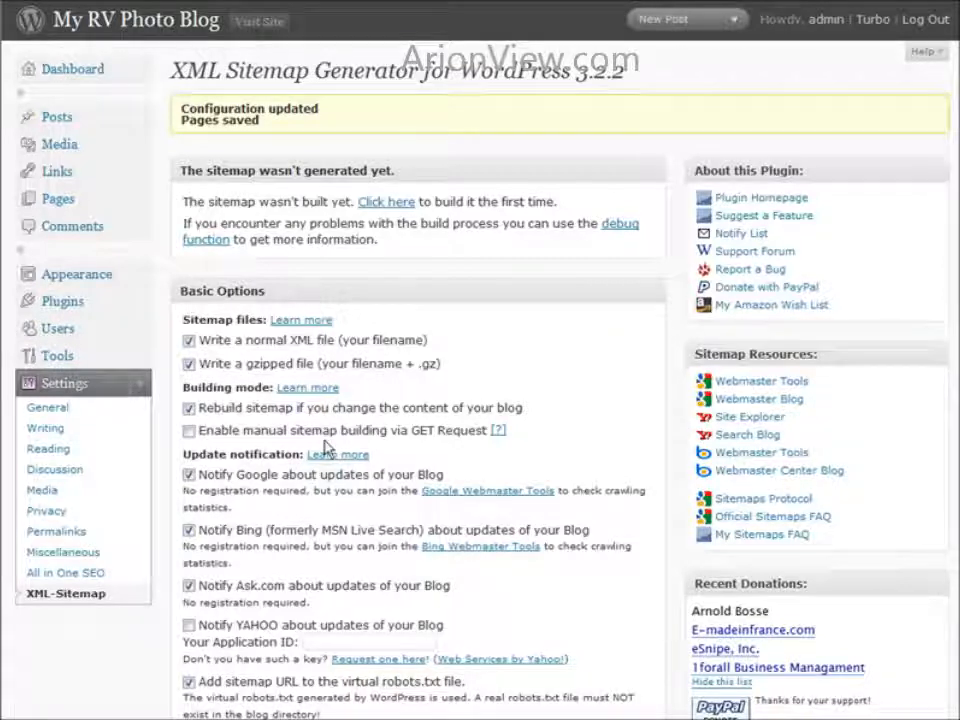
Step: Open the Permalink settings and enter the custom structure /%category%/%postname%
{"action": "left_click", "coordinate": [57, 531]}
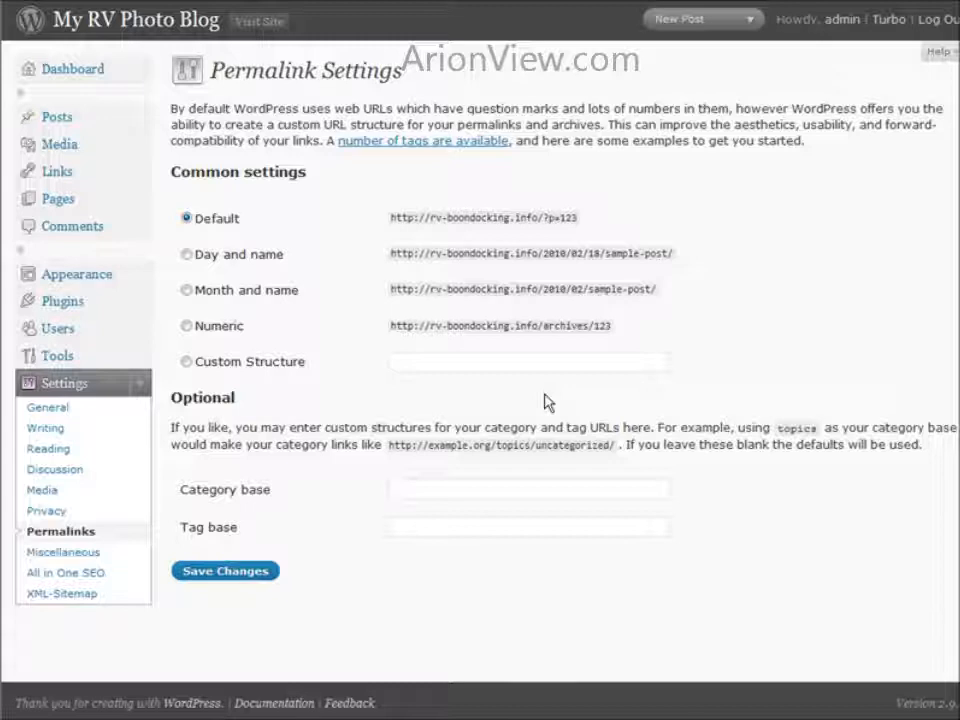
{"action": "left_click", "coordinate": [186, 362]}
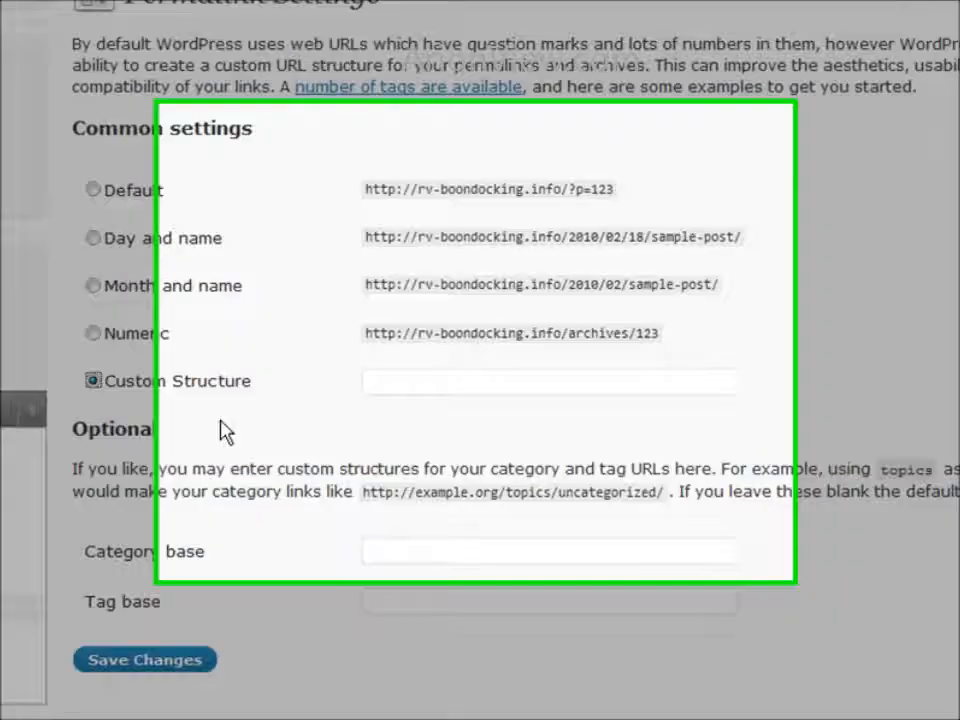
{"action": "type", "text": "/%category%/%postname%"}
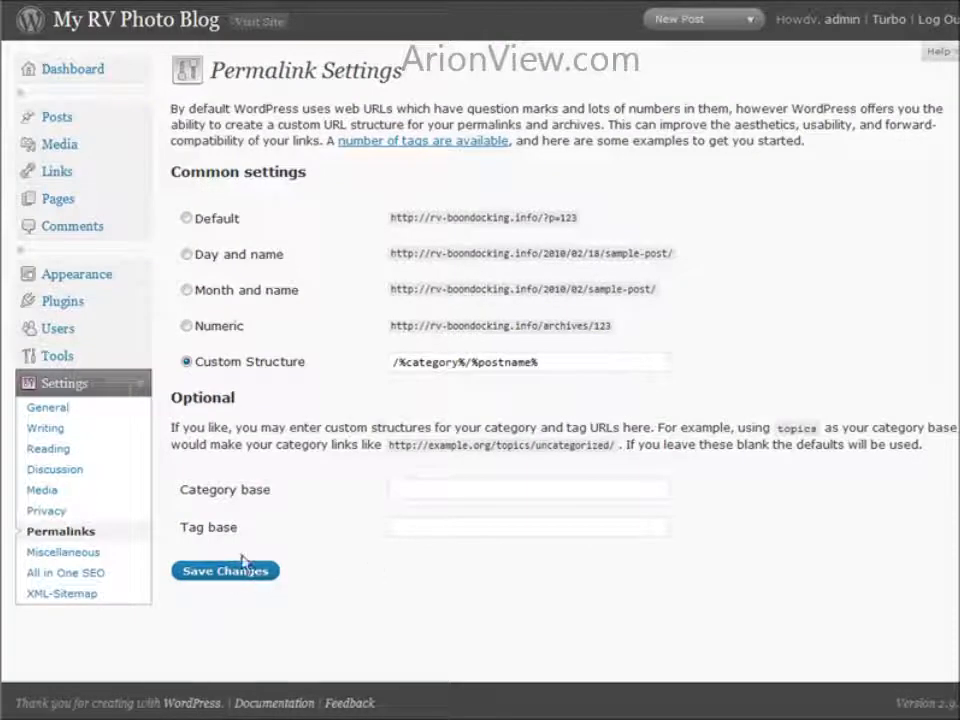
Step: Switch to FileZilla and go to the root folder / of the remote site
{"action": "key", "text": "alt+Tab"}
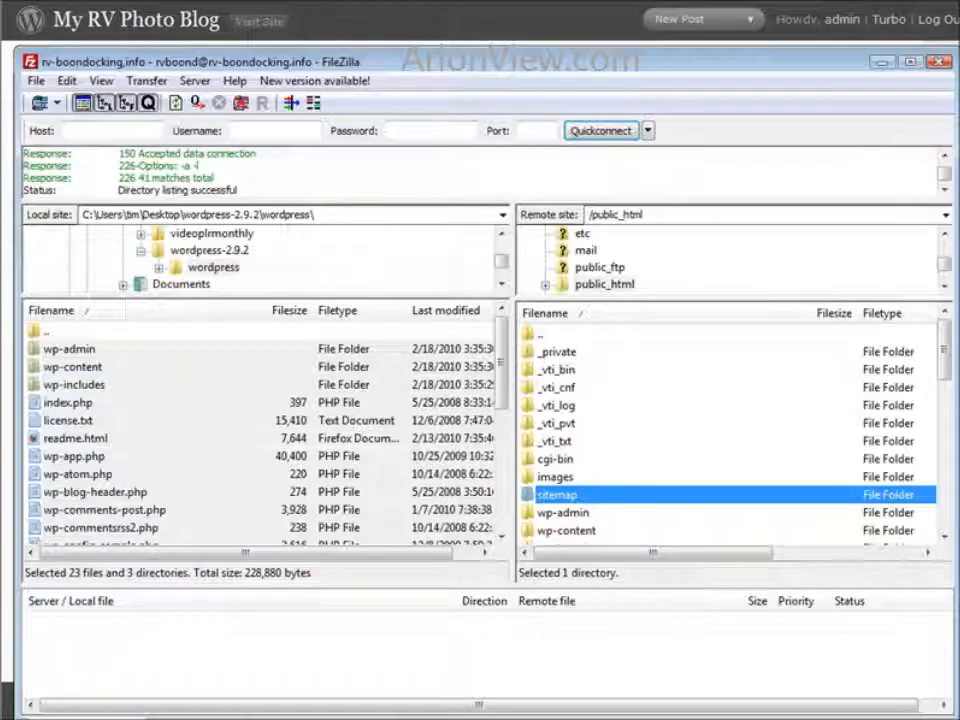
{"action": "left_click", "coordinate": [665, 214]}
{"action": "left_click", "coordinate": [665, 214]}
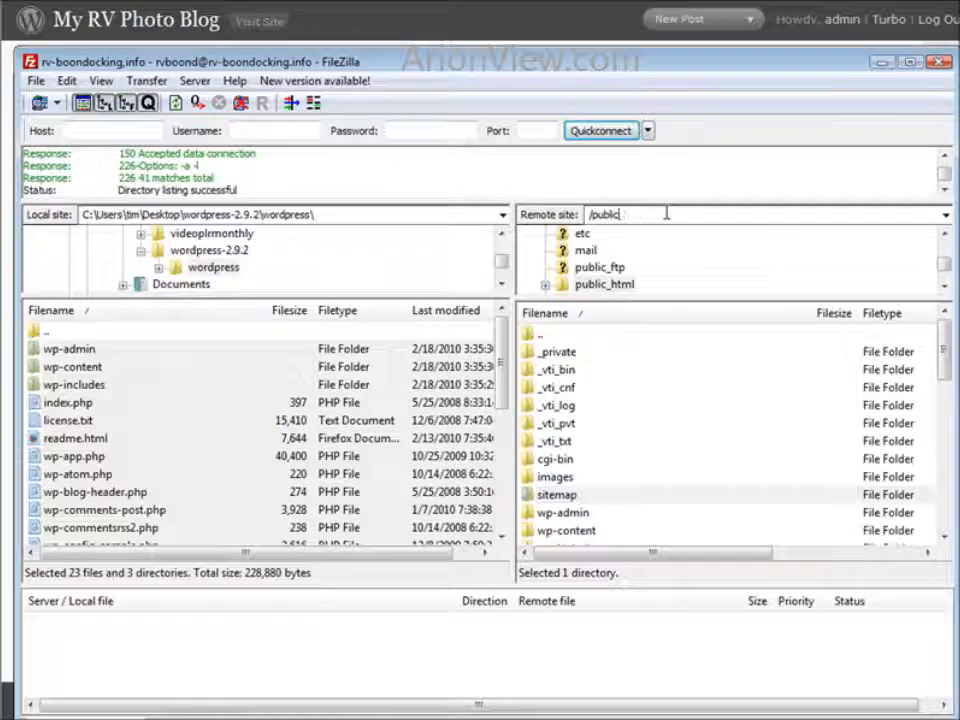
{"action": "key", "text": "BackSpace"}
{"action": "key", "text": "BackSpace"}
{"action": "key", "text": "BackSpace"}
{"action": "key", "text": "Return"}
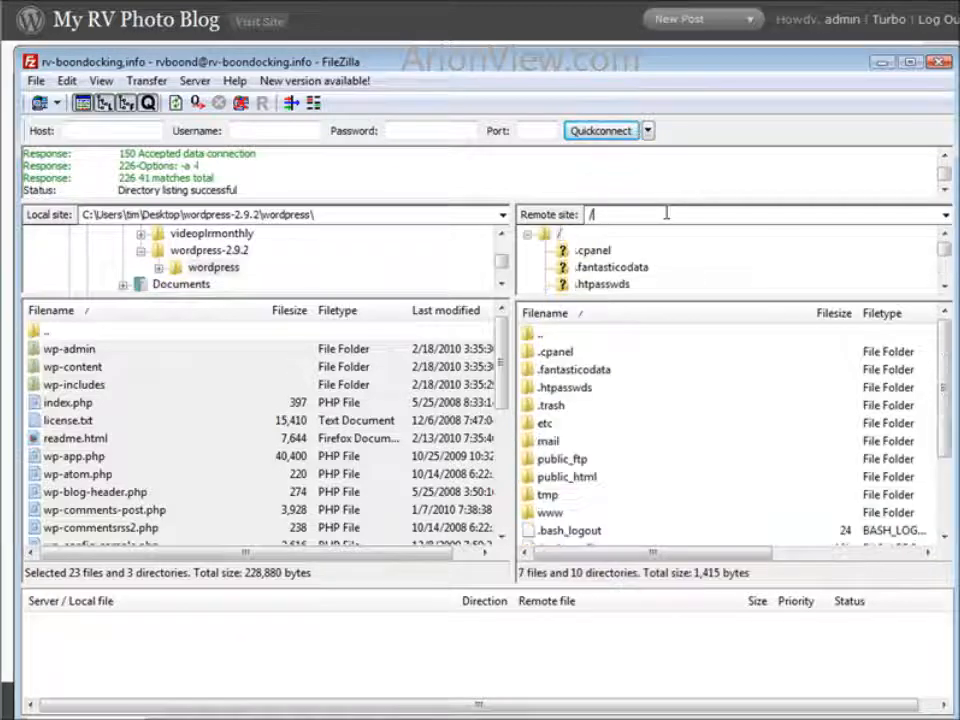
Step: Change the file attributes of the remote public_html folder to the numeric value 777
{"action": "right_click", "coordinate": [591, 478]}
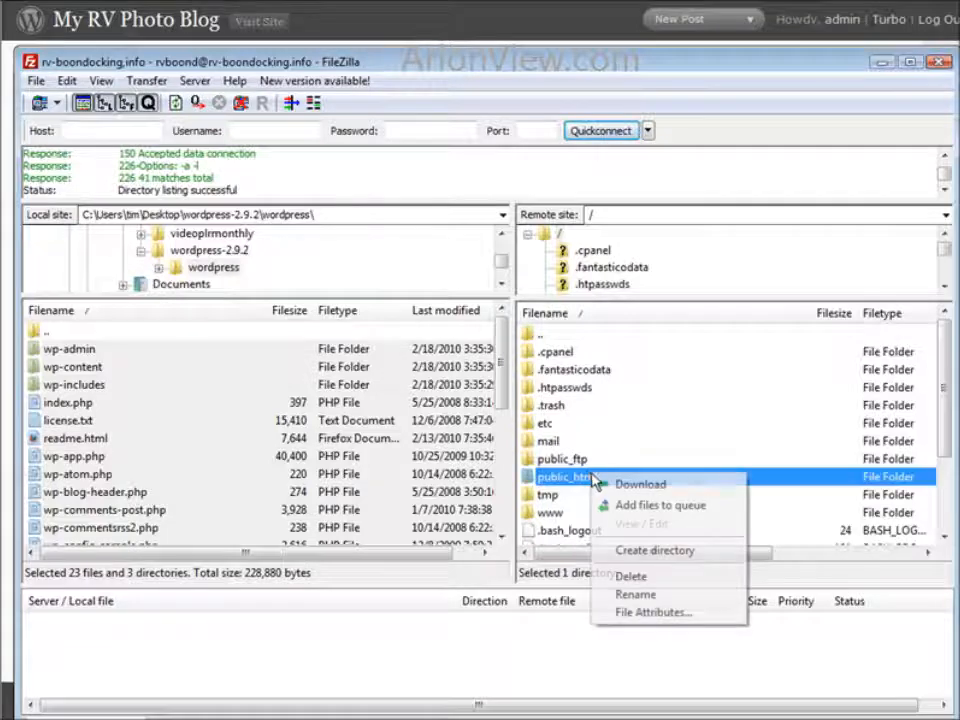
{"action": "left_click", "coordinate": [660, 613]}
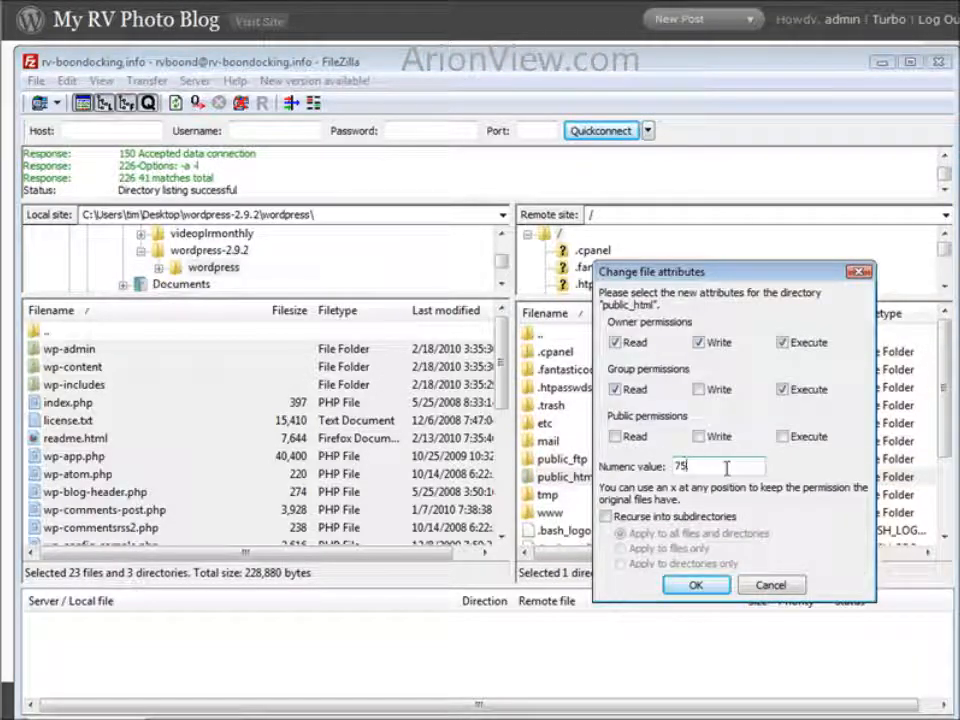
{"action": "left_click", "coordinate": [726, 468]}
{"action": "type", "text": "777"}
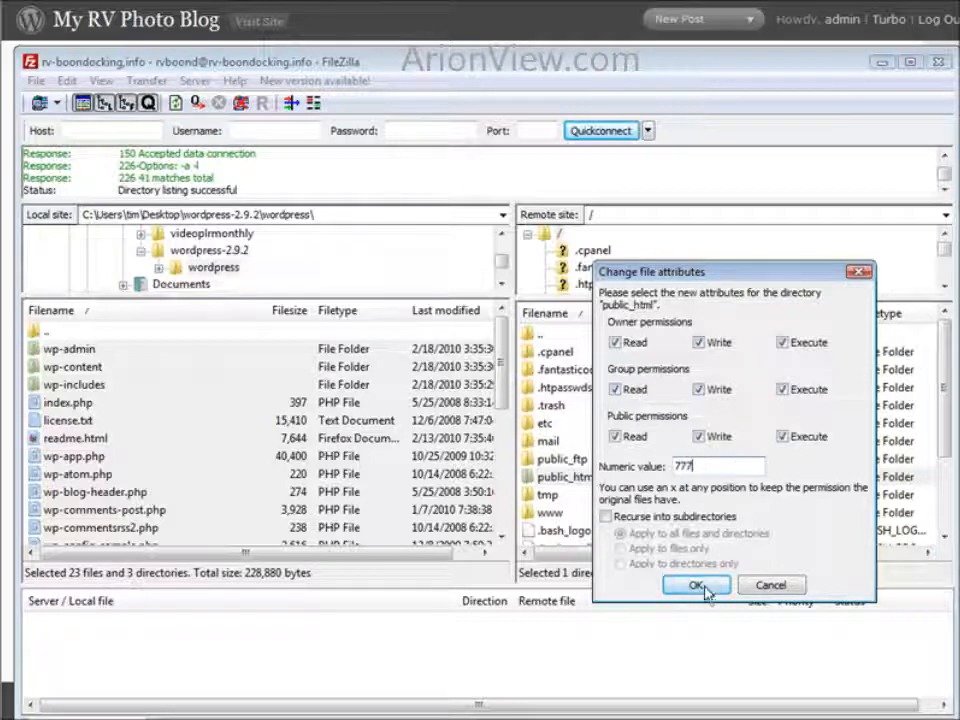
{"action": "left_click", "coordinate": [711, 588]}
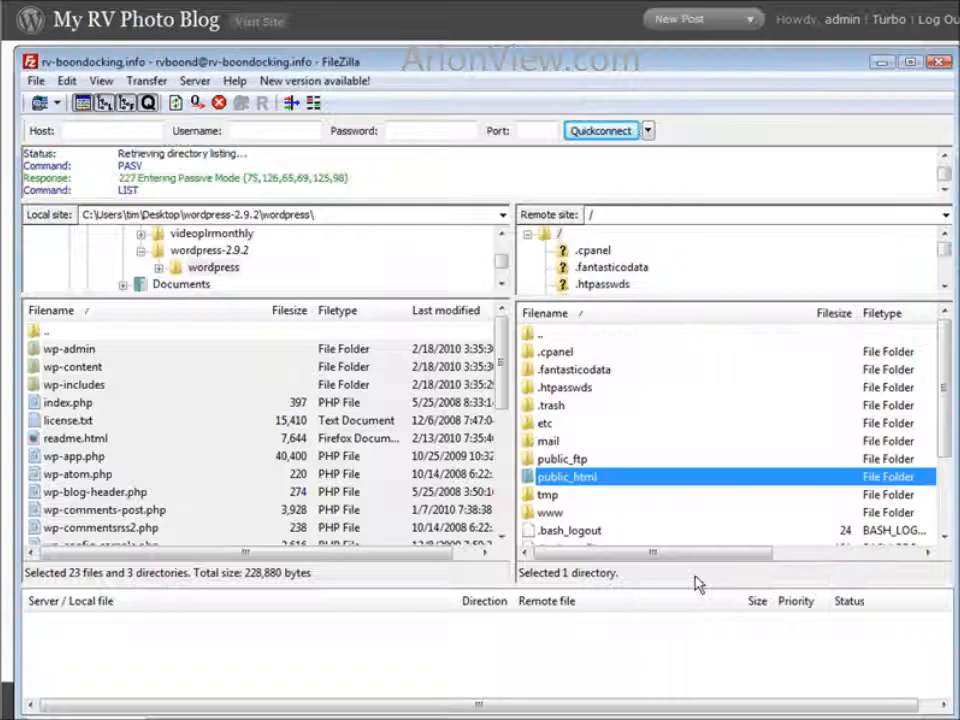
Step: Switch back to the WordPress Permalink settings in the browser and save the changes
{"action": "left_click", "coordinate": [690, 718]}
{"action": "left_click", "coordinate": [229, 575]}
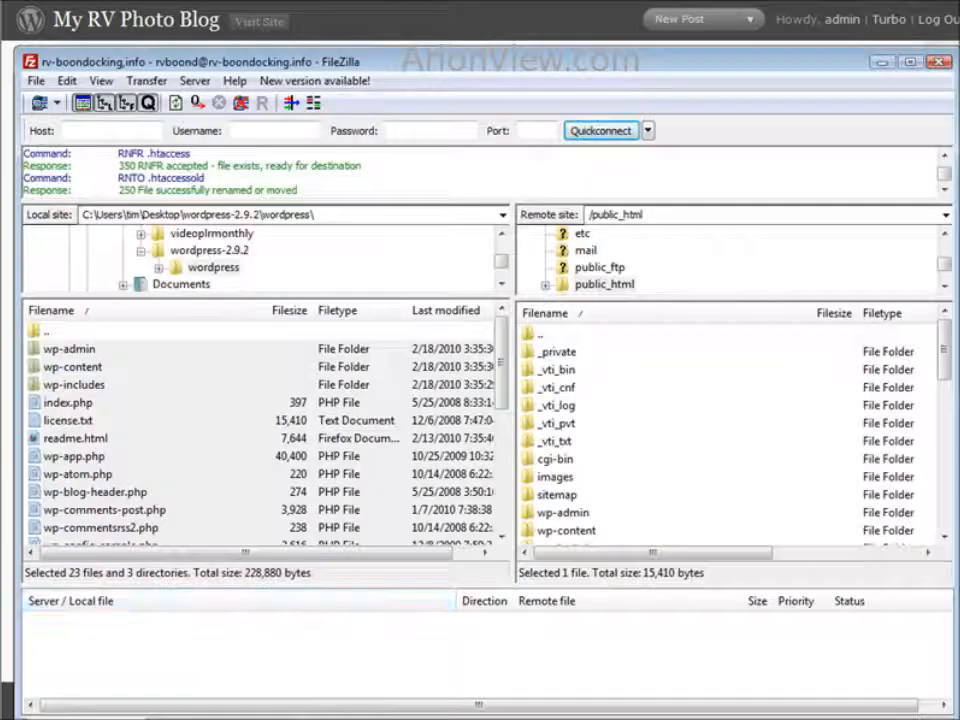
Step: Go from public_html back to the root folder / of the remote site in FileZilla
{"action": "left_click", "coordinate": [655, 213]}
{"action": "left_click", "coordinate": [655, 213]}
{"action": "key", "text": "BackSpace"}
{"action": "key", "text": "BackSpace"}
{"action": "key", "text": "BackSpace"}
{"action": "key", "text": "BackSpace"}
{"action": "key", "text": "BackSpace"}
{"action": "key", "text": "BackSpace"}
{"action": "key", "text": "BackSpace"}
{"action": "key", "text": "BackSpace"}
{"action": "key", "text": "BackSpace"}
{"action": "key", "text": "Return"}
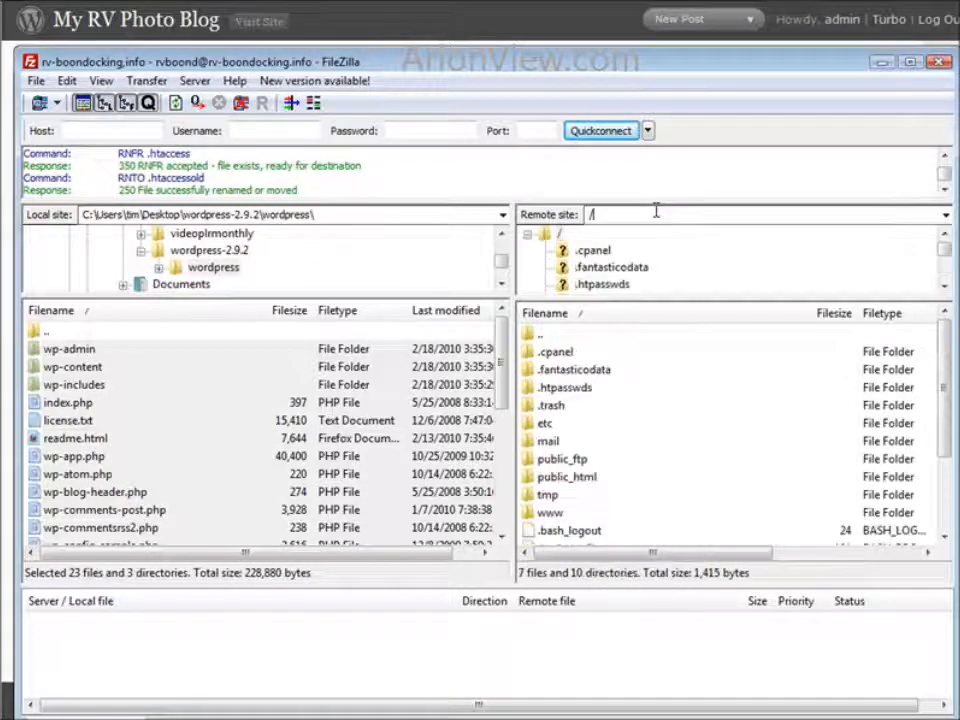
Step: Restrict the public_html folder's permissions to the numeric value 750
{"action": "right_click", "coordinate": [570, 478]}
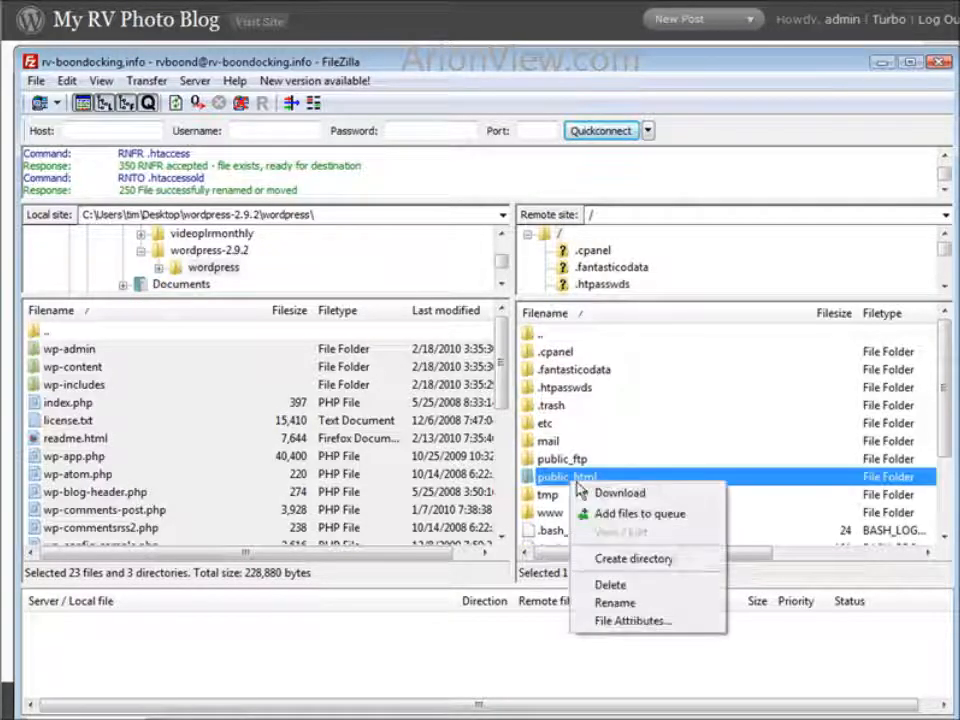
{"action": "left_click", "coordinate": [636, 621]}
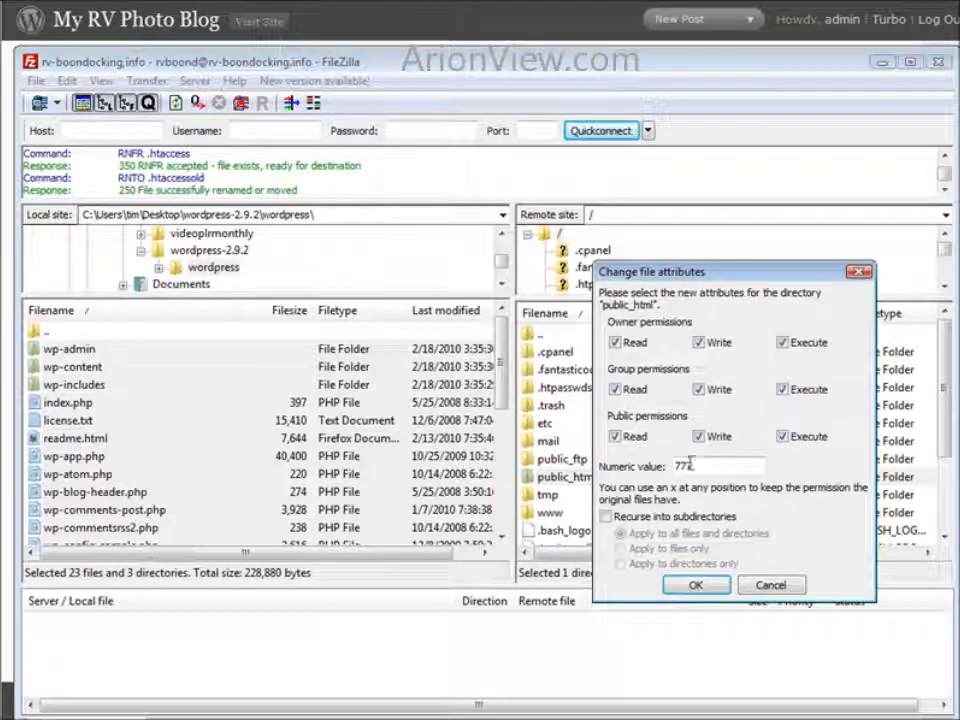
{"action": "type", "text": "50"}
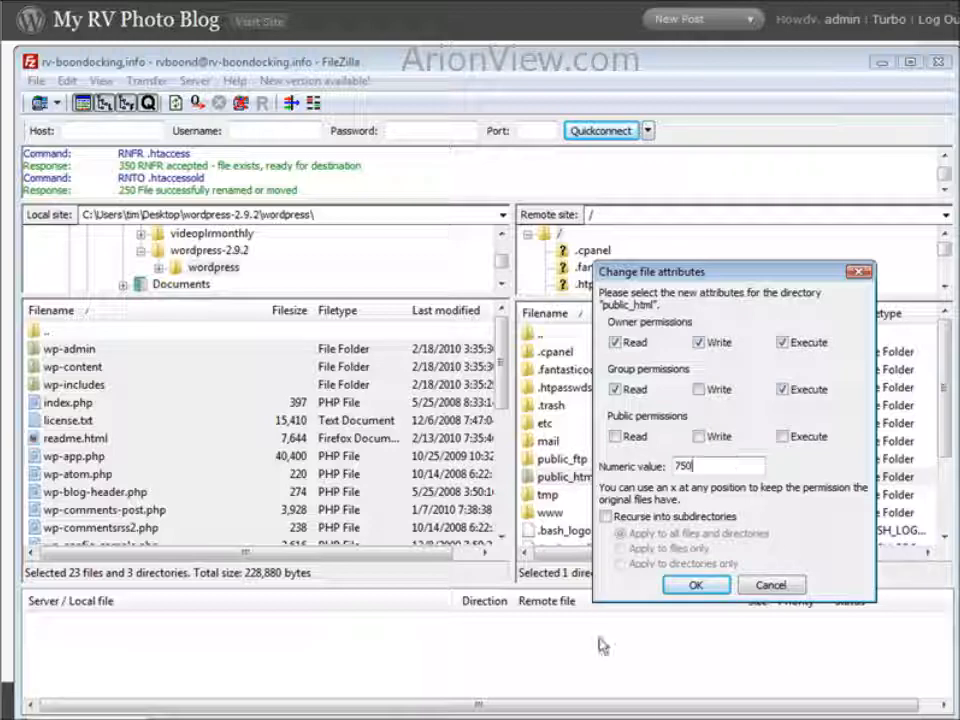
{"action": "left_click", "coordinate": [698, 586]}
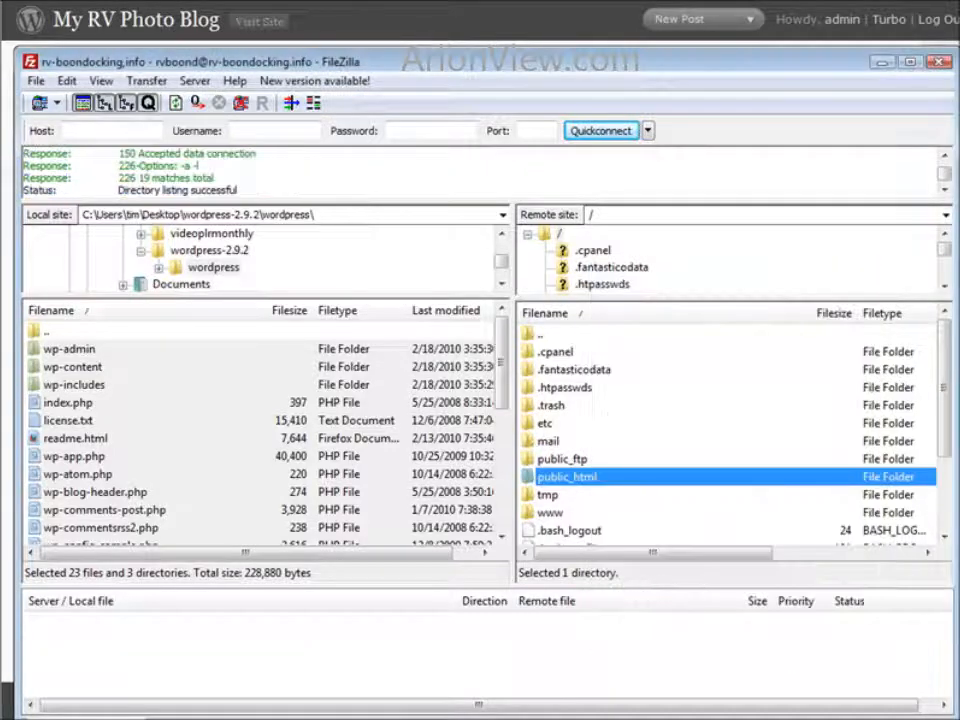
Step: Switch to the WordPress plugin installer in the browser and search for plugins with the term photoblog
{"action": "left_click", "coordinate": [470, 718]}
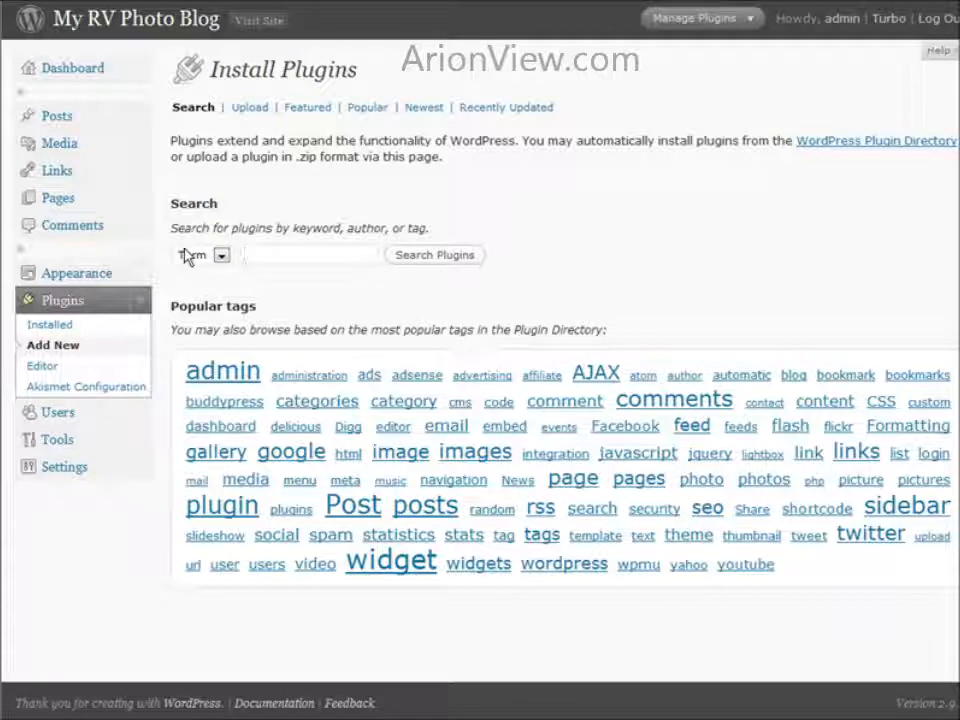
{"action": "type", "text": "ph"}
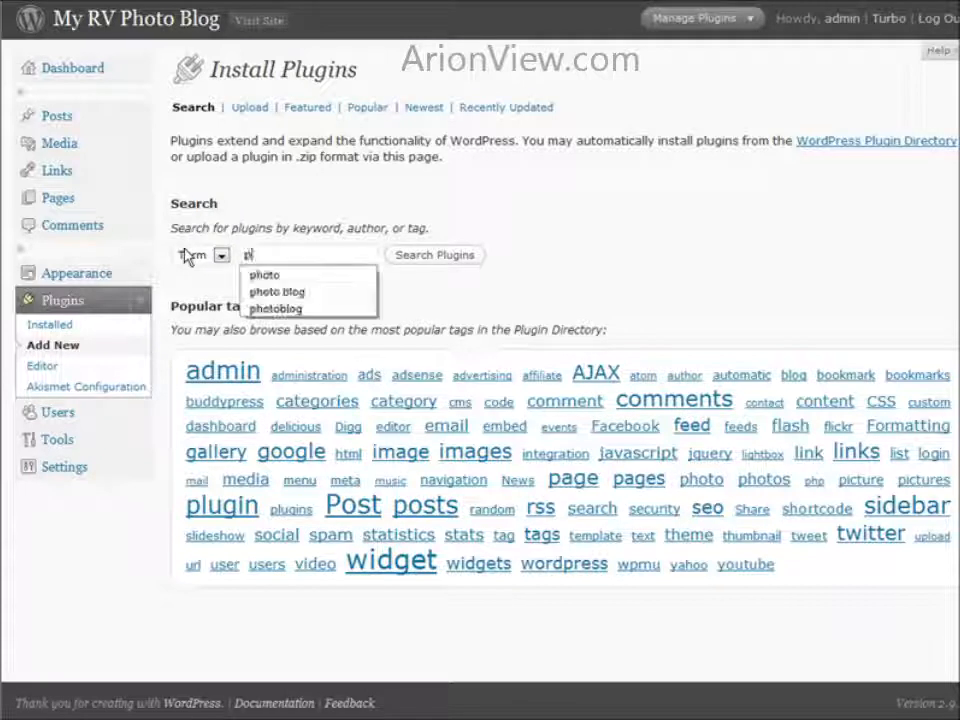
{"action": "left_click", "coordinate": [318, 309]}
{"action": "left_click", "coordinate": [433, 256]}
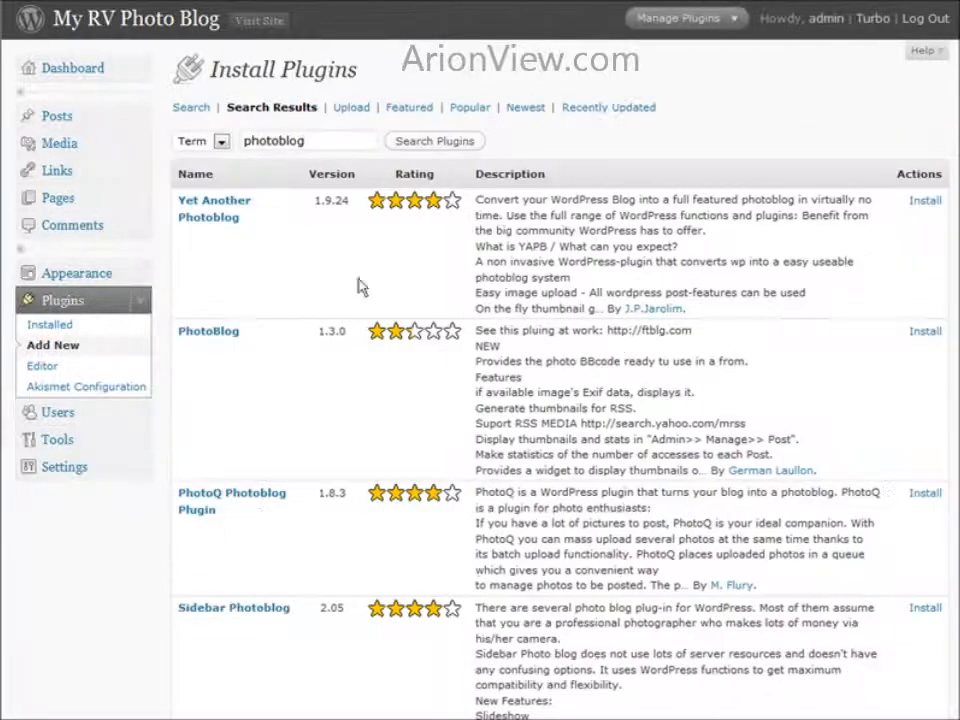
Step: Try to install the Yet Another Photoblog plugin over FTP with the prefilled connection information
{"action": "left_click", "coordinate": [924, 202]}
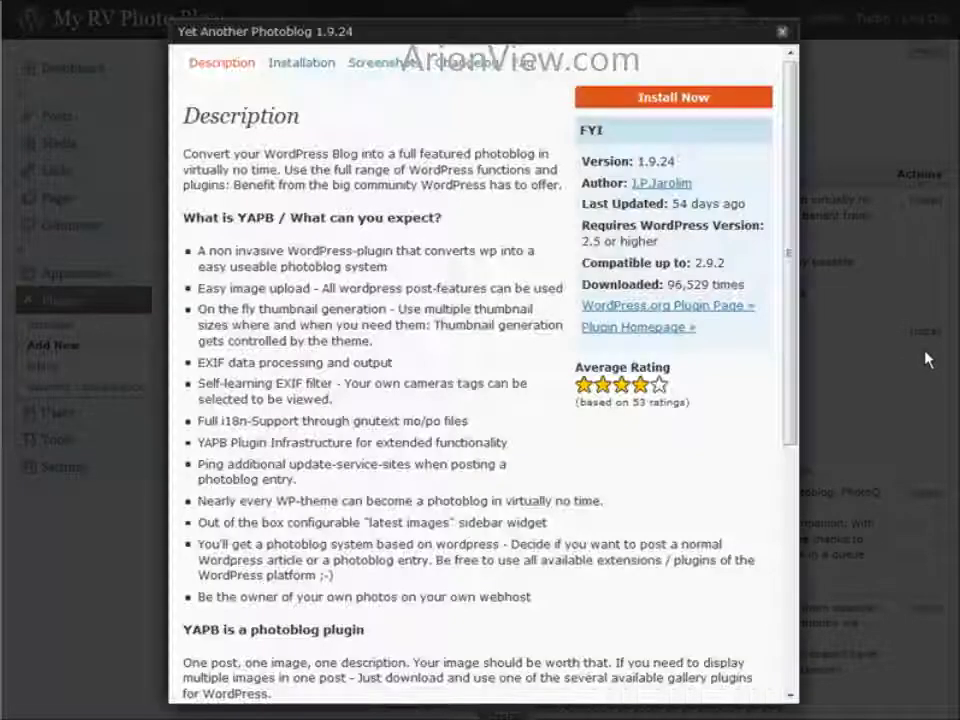
{"action": "left_click", "coordinate": [695, 98]}
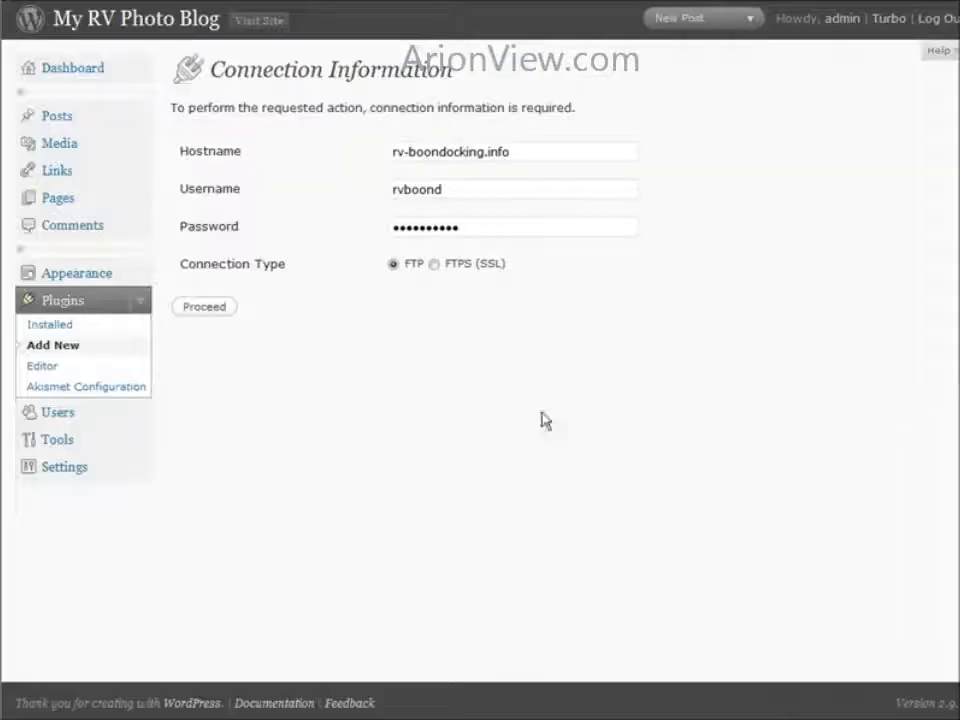
{"action": "left_click", "coordinate": [188, 309]}
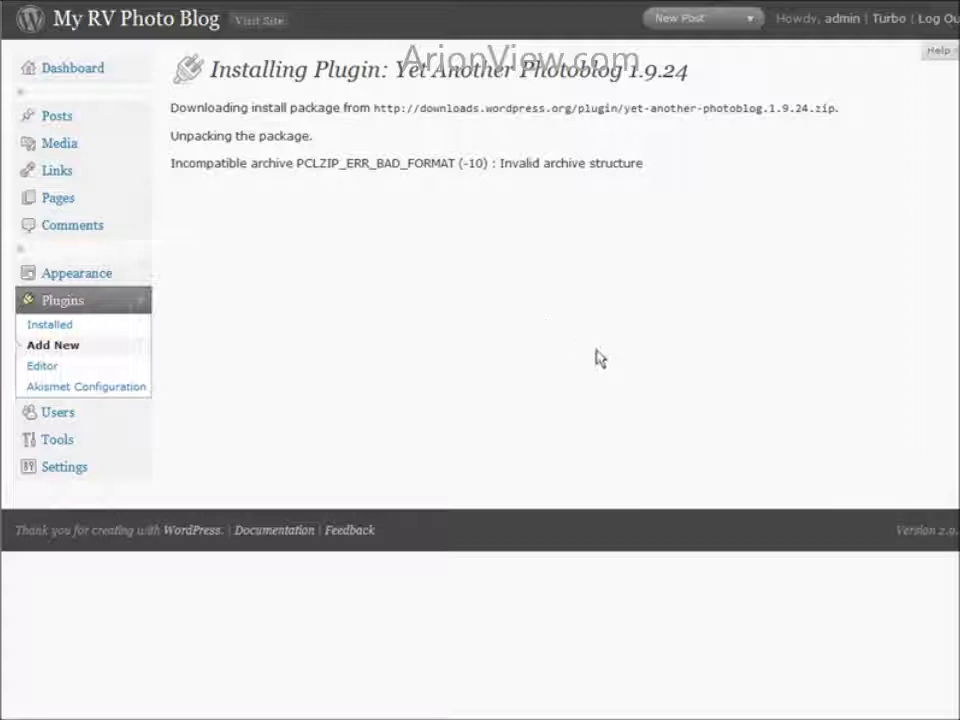
Step: Return to the photoblog search results, install Yet Another Photoblog over FTP again and activate it
{"action": "left_click", "coordinate": [450, 266]}
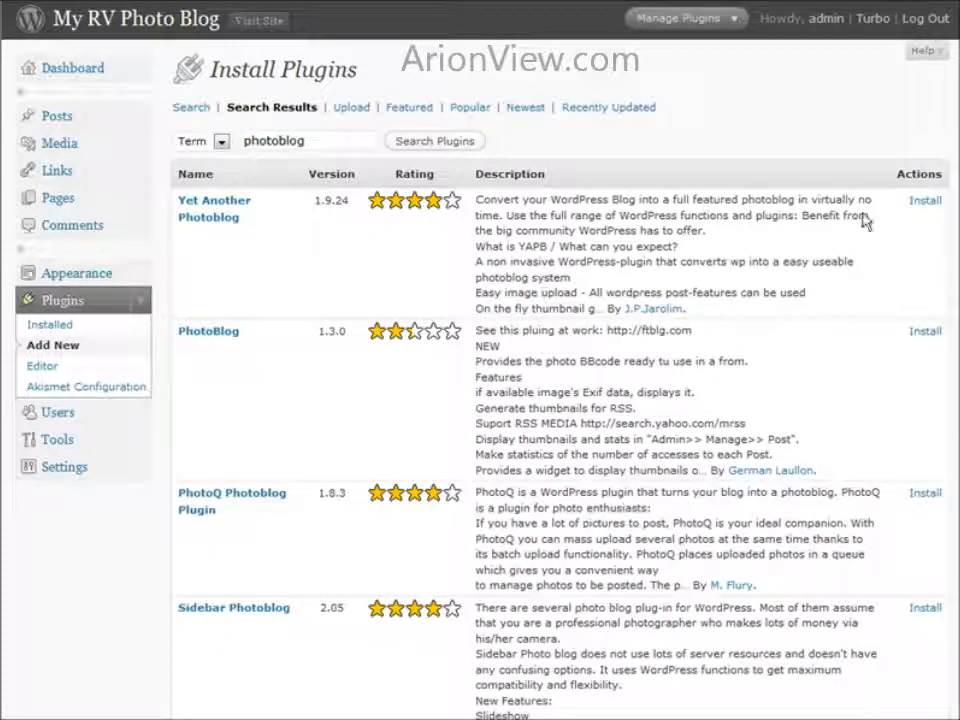
{"action": "left_click", "coordinate": [927, 202]}
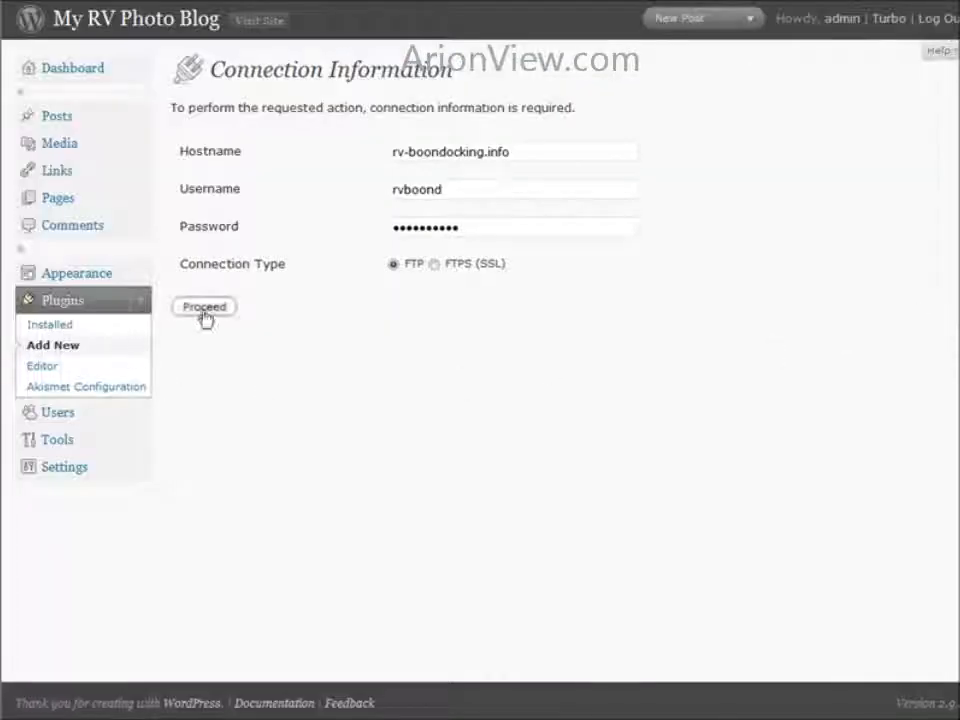
{"action": "left_click", "coordinate": [205, 312]}
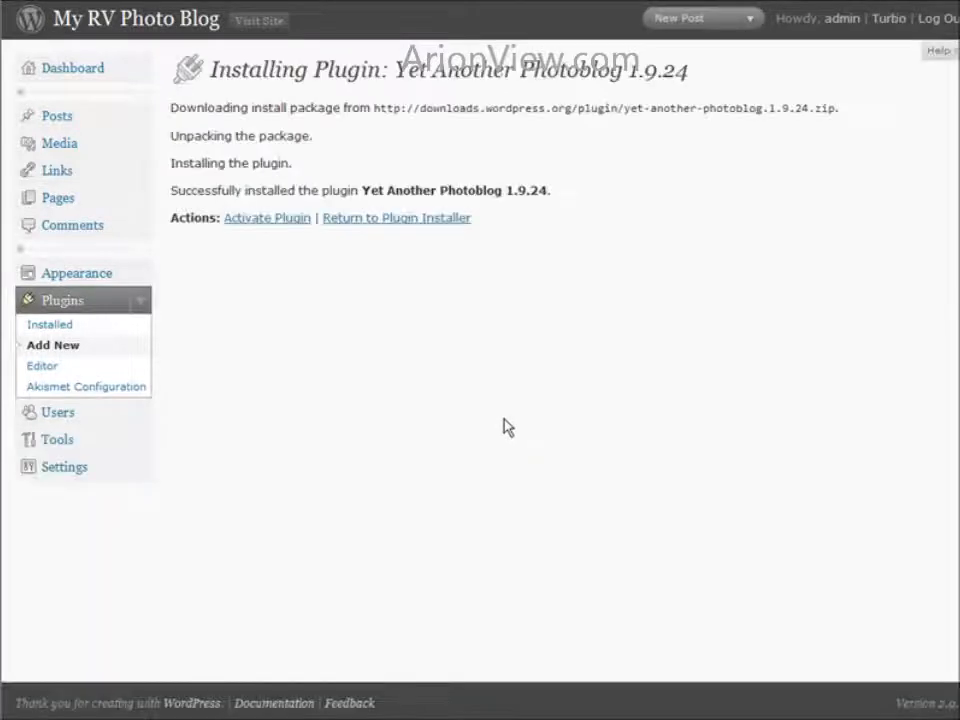
{"action": "left_click", "coordinate": [250, 225]}
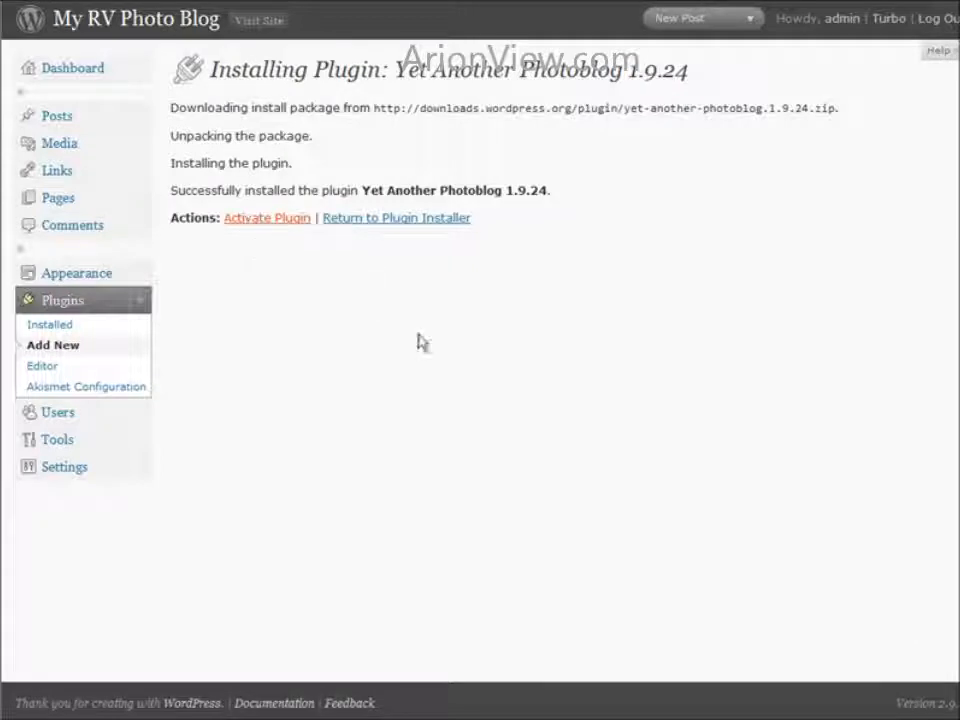